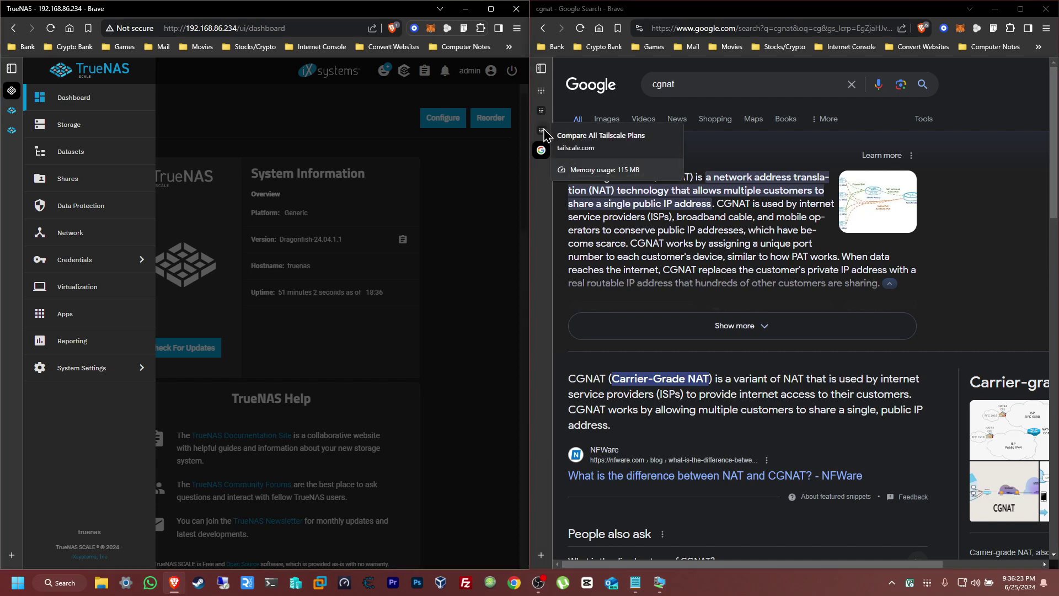
# Step: Switch from the cgnat search results to Tailscale's plan comparison page
pyautogui.click(542, 131)
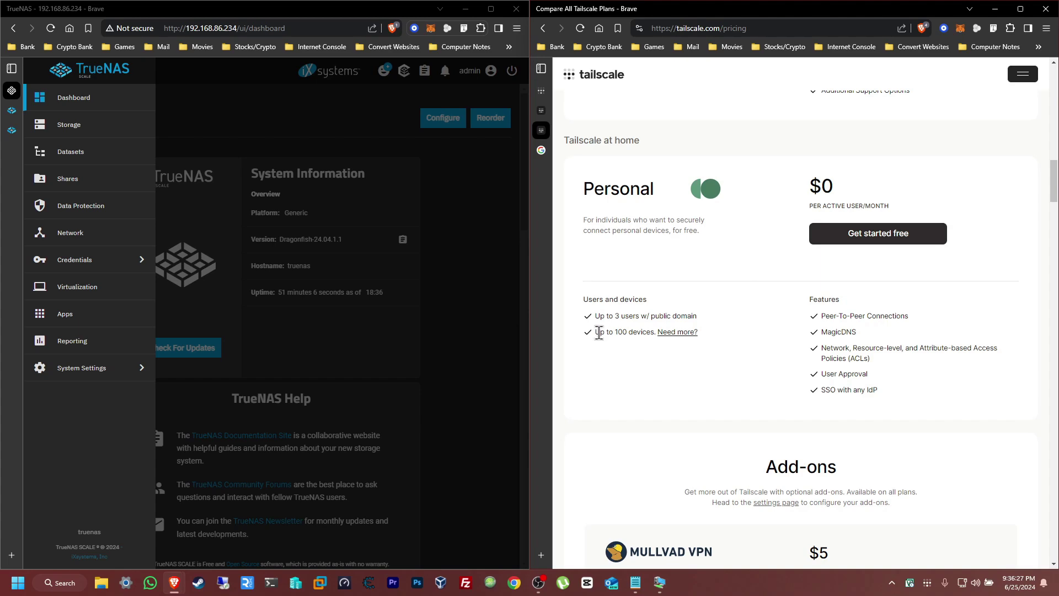
# Step: Review the Tailscale plans, noting Personal's 100-device limit, then go to the Linux download page
pyautogui.moveTo(598, 333); pyautogui.dragTo(653, 335)
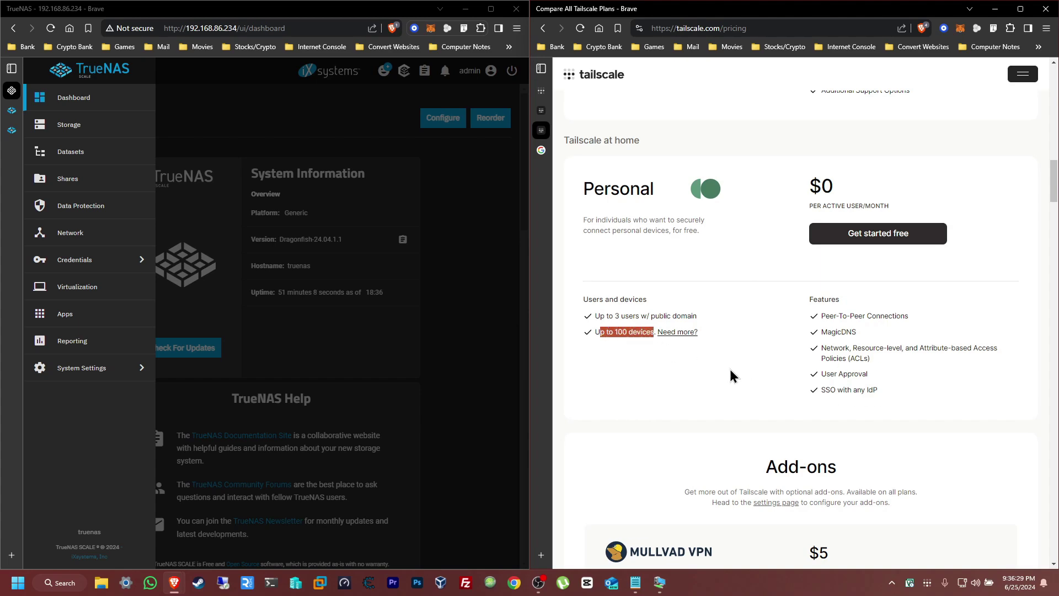
pyautogui.click(752, 374)
pyautogui.scroll(6, 757, 393)
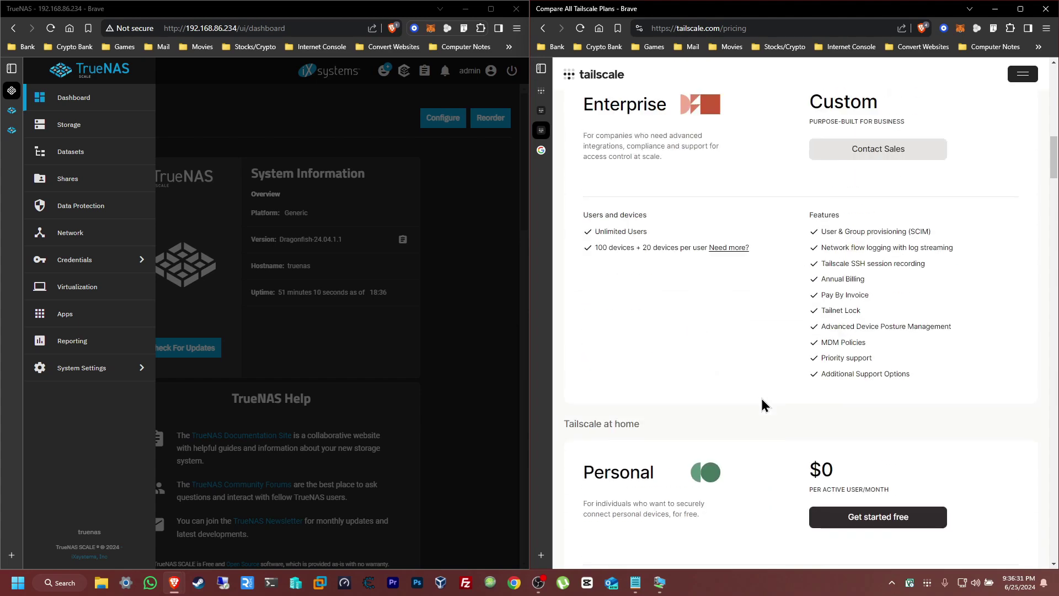
pyautogui.scroll(12, 757, 388)
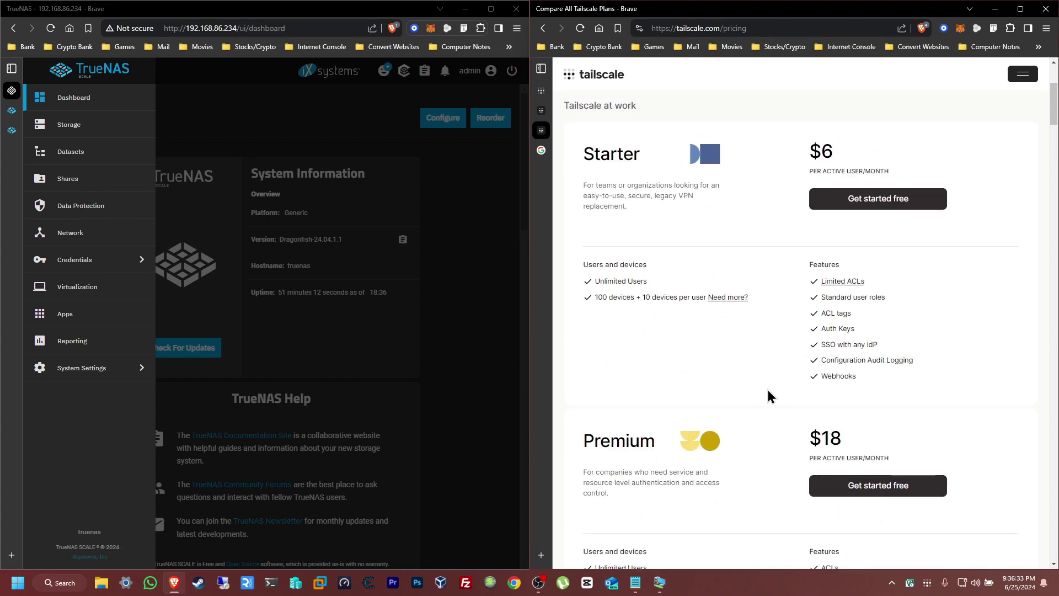
pyautogui.scroll(-4, 787, 472)
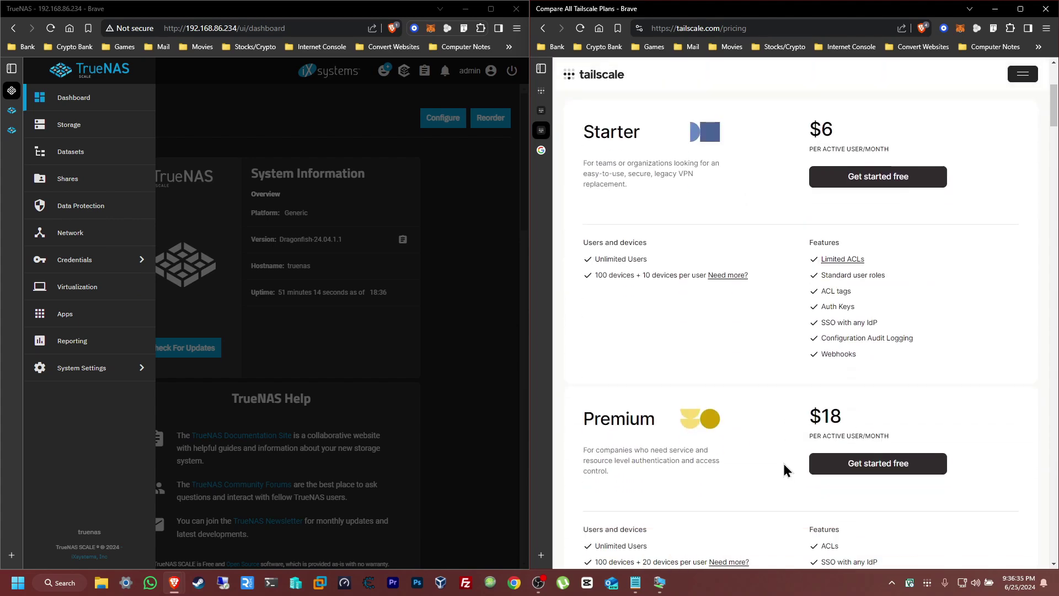
pyautogui.scroll(-6, 755, 430)
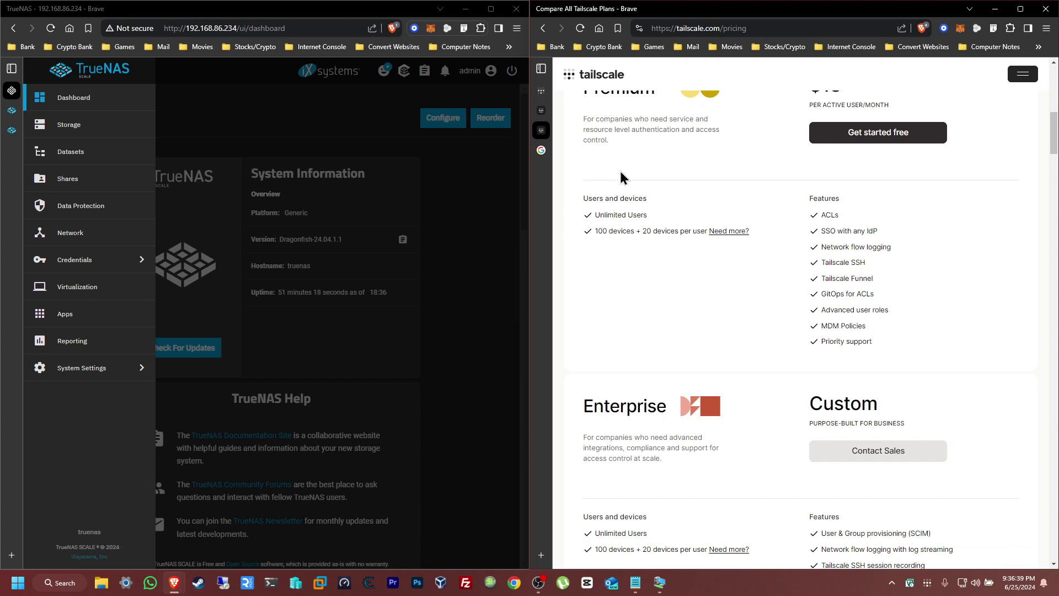
pyautogui.click(542, 112)
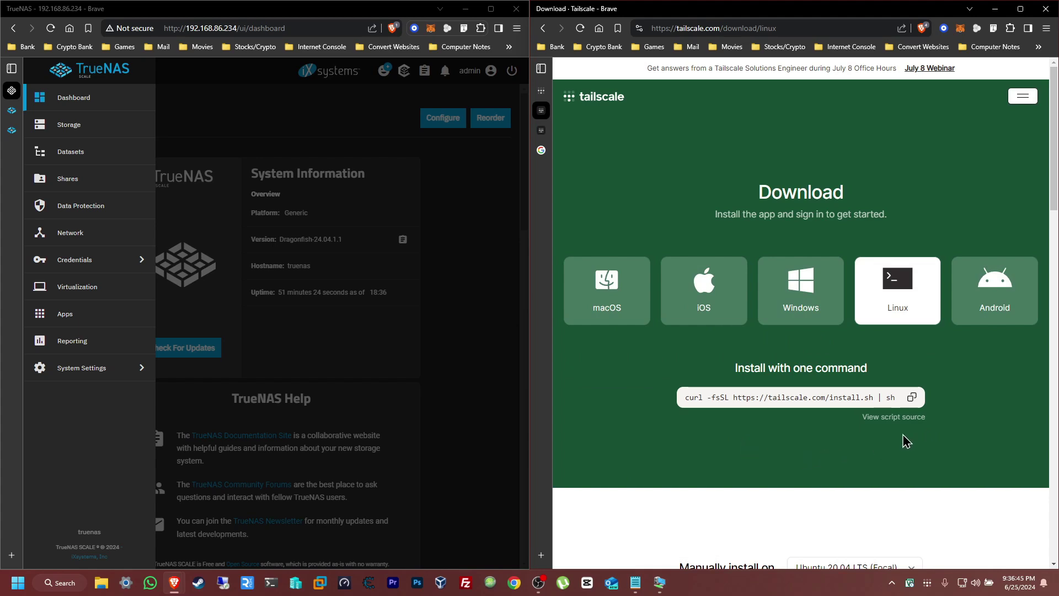
pyautogui.scroll(-2, 927, 442)
pyautogui.scroll(-1, 926, 436)
pyautogui.click(882, 347)
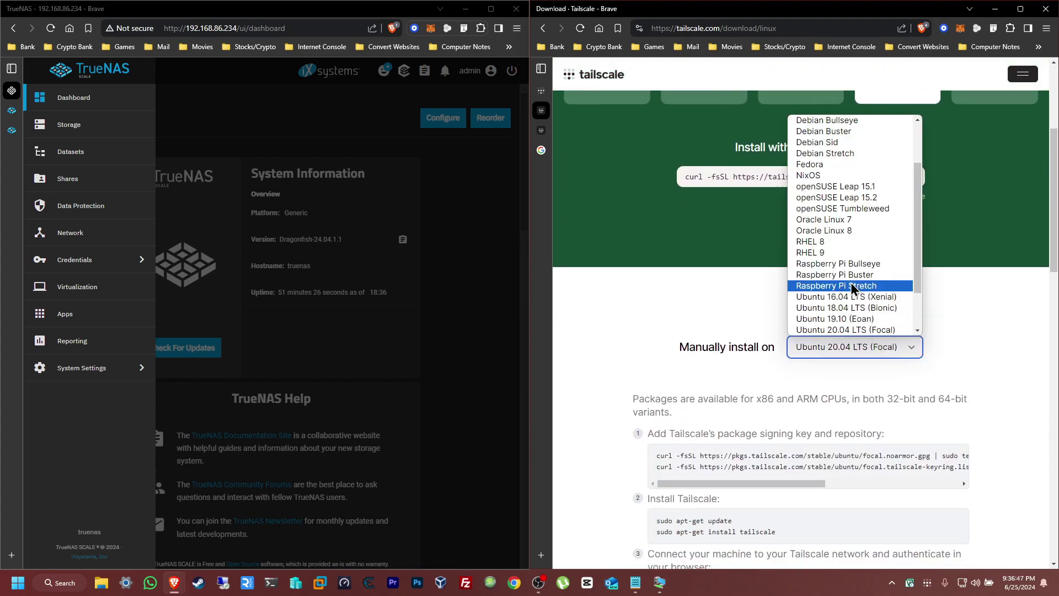
pyautogui.scroll(2, 869, 311)
pyautogui.click(987, 347)
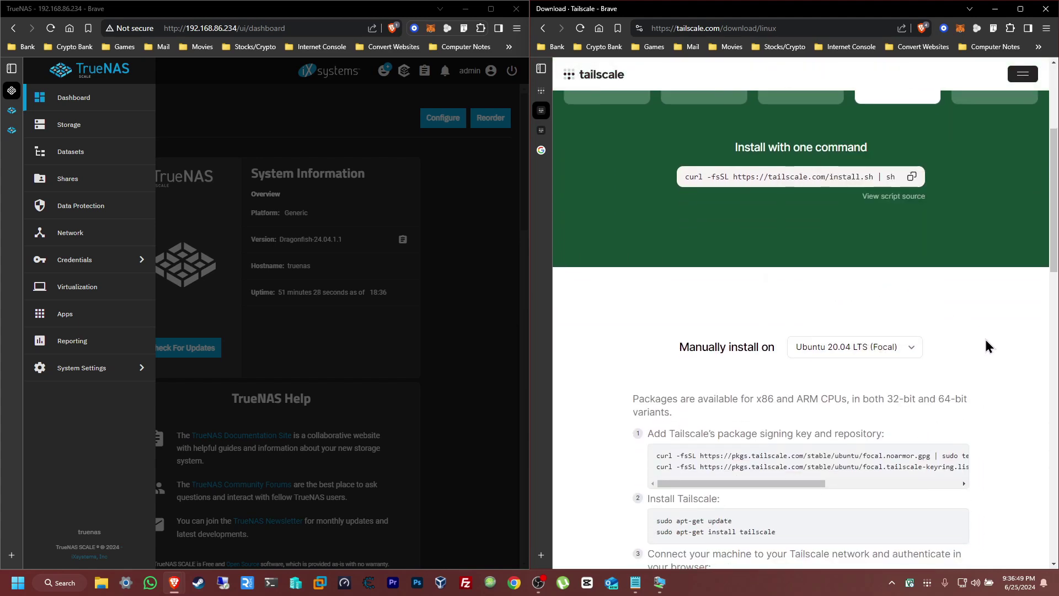
pyautogui.click(513, 260)
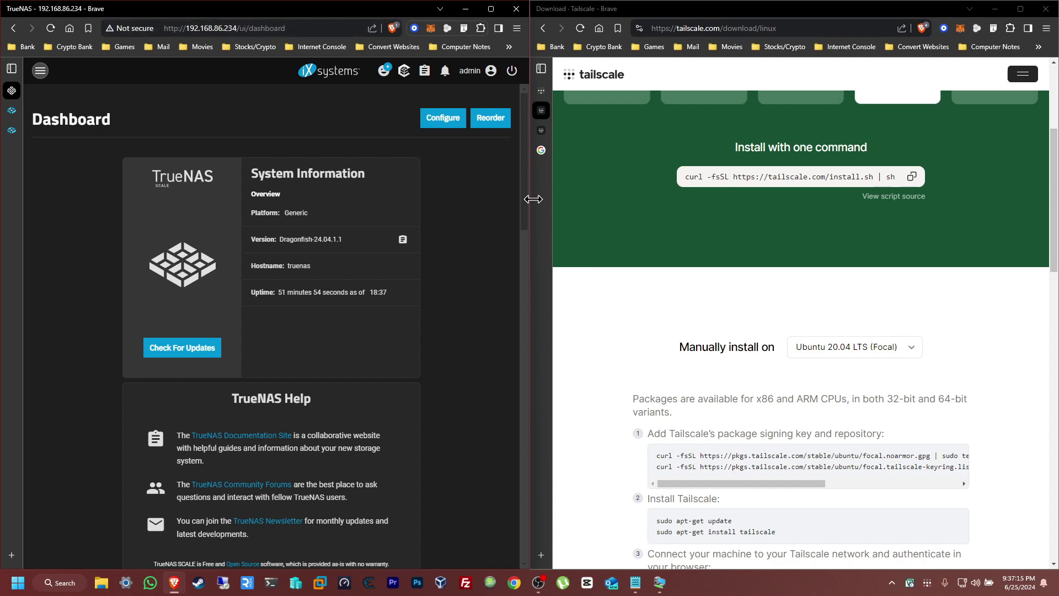
pyautogui.scroll(1, 572, 200)
pyautogui.scroll(3, 572, 200)
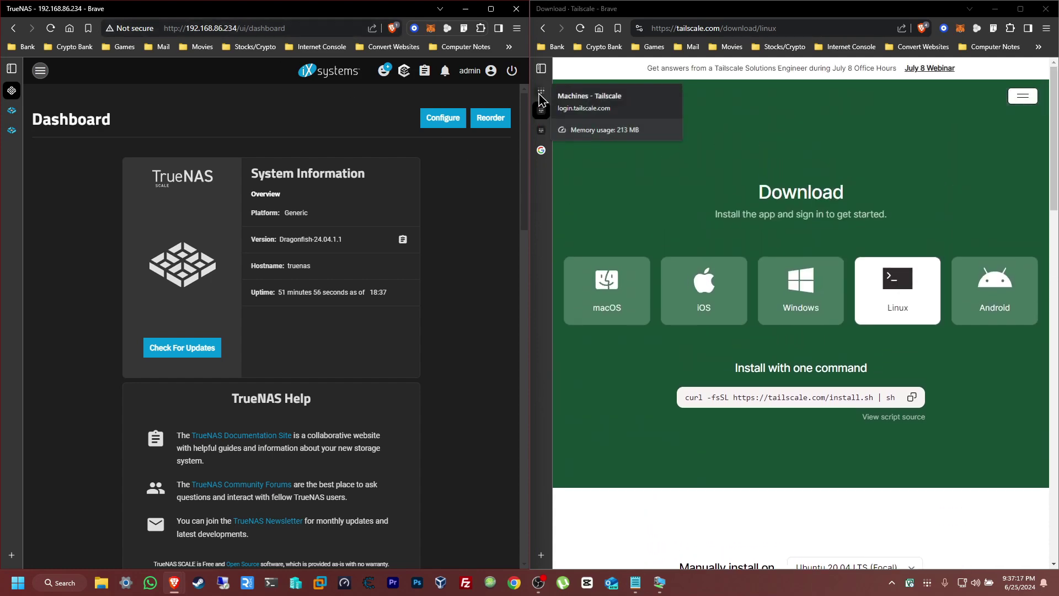
# Step: Remove the old truenas-scale machine from the Tailscale Machines list
pyautogui.click(542, 91)
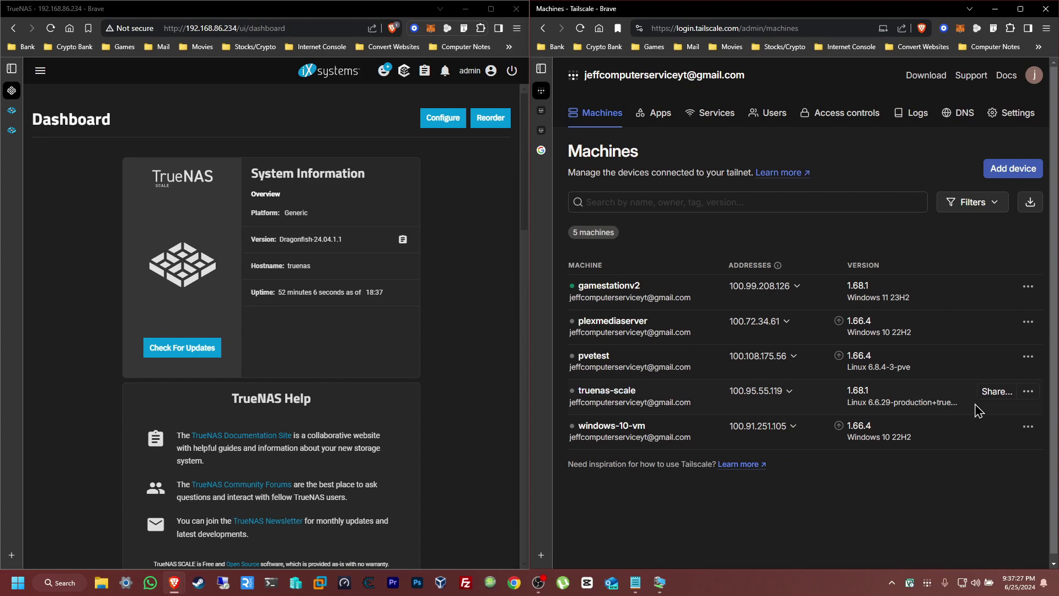
pyautogui.click(1031, 392)
pyautogui.click(969, 369)
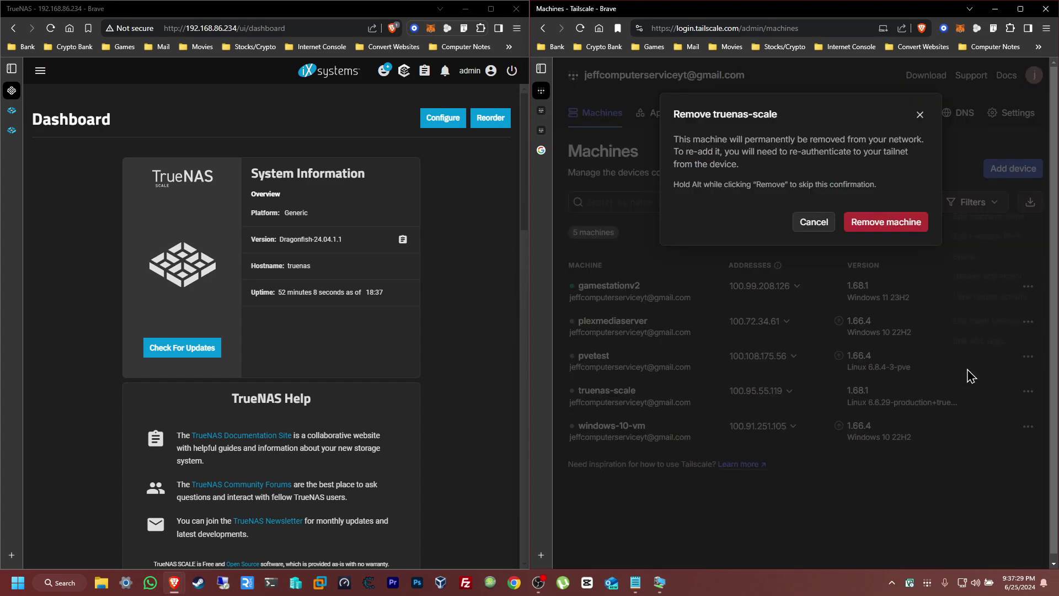
pyautogui.click(866, 229)
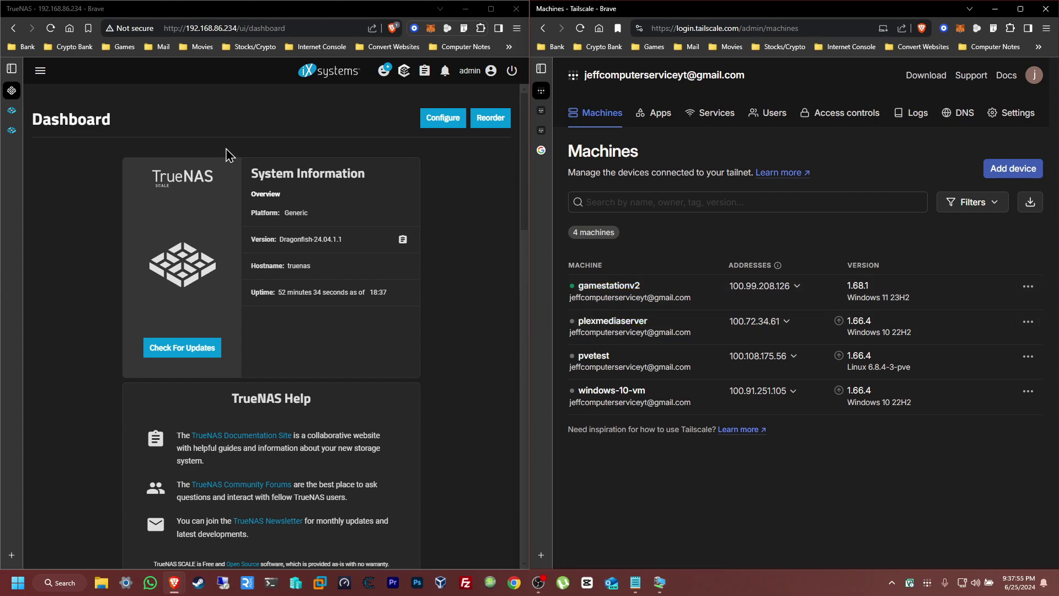
pyautogui.click(40, 70)
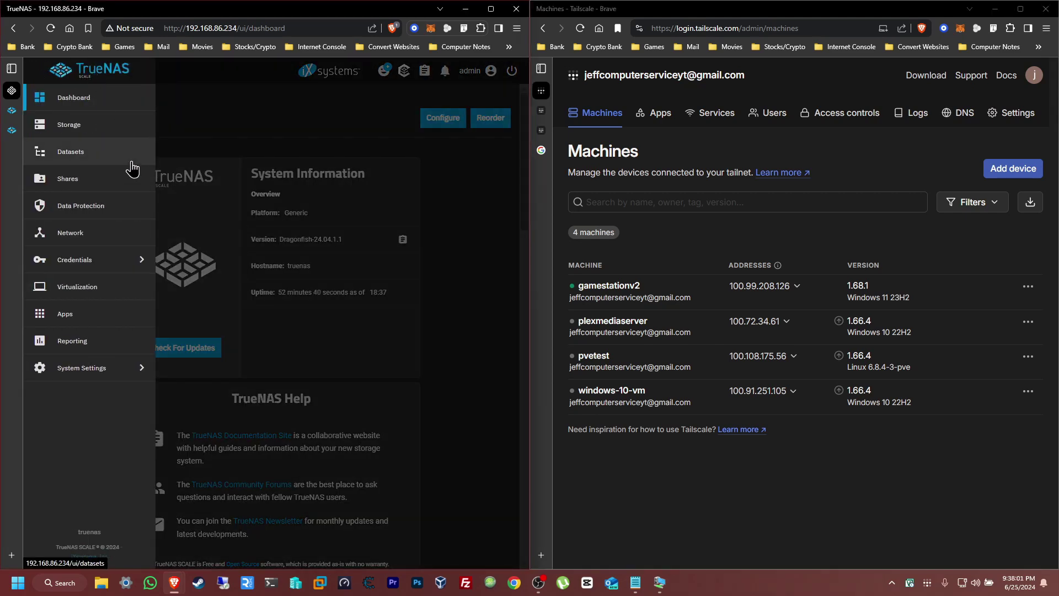
# Step: Search the TrueNAS available apps catalog for 'tail' and open the Tailscale app
pyautogui.click(84, 326)
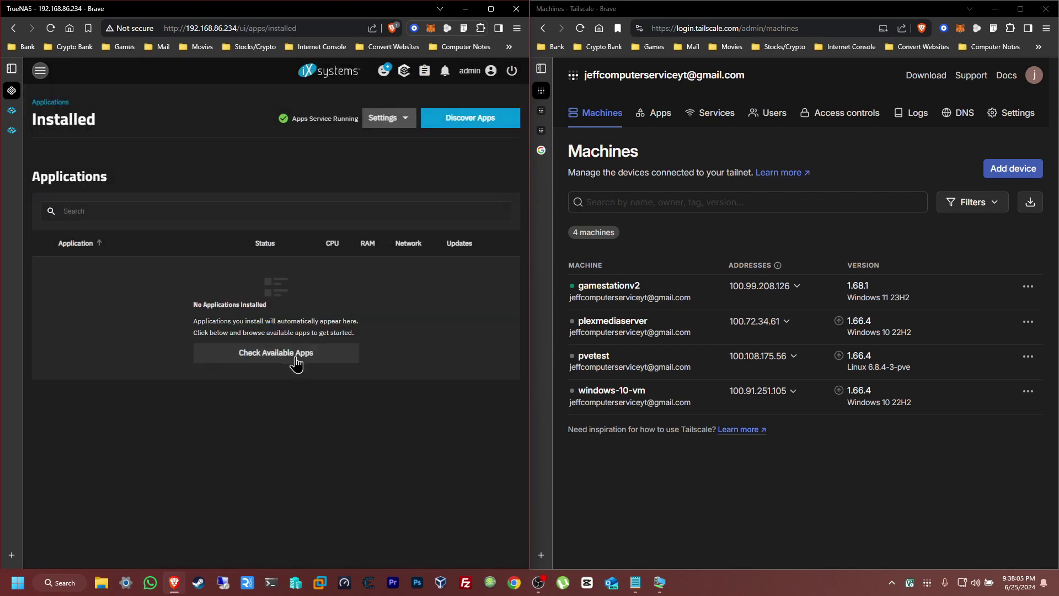
pyautogui.click(297, 363)
pyautogui.click(139, 219)
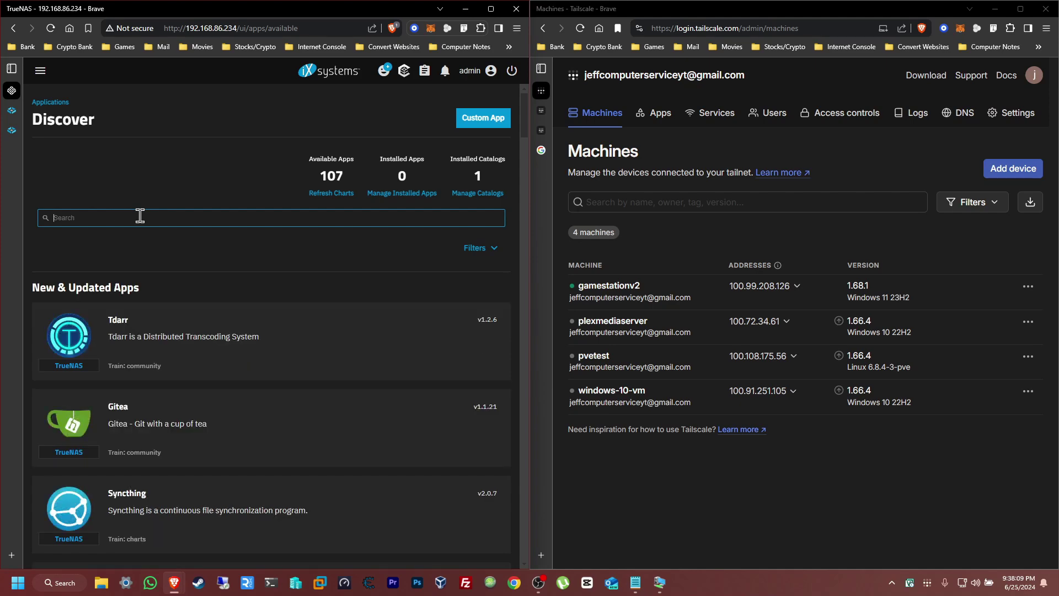
pyautogui.write('tail')
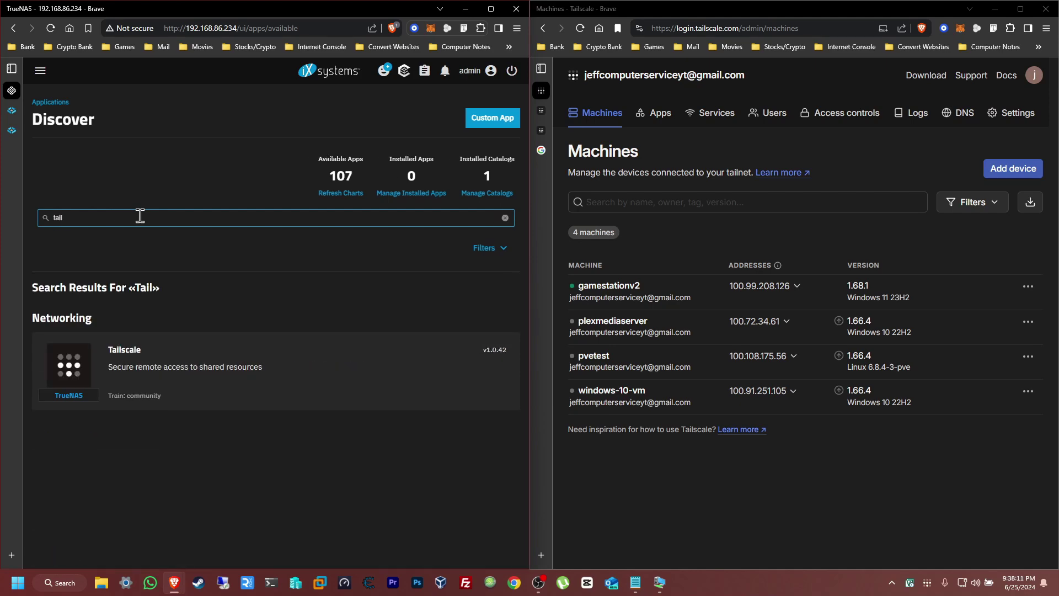
pyautogui.click(230, 378)
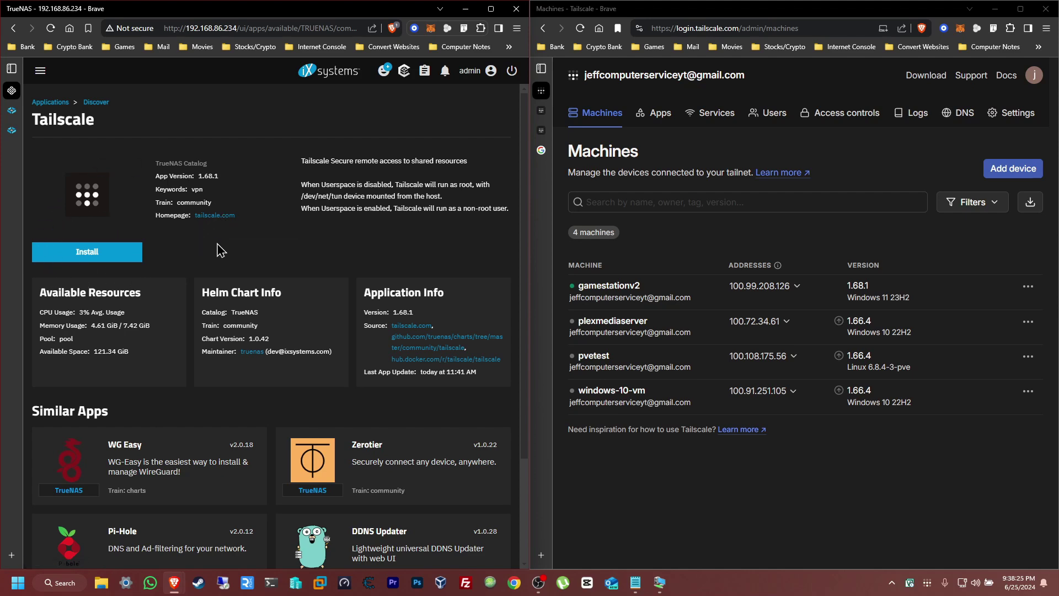
# Step: Start installing Tailscale, look over the form, and focus the empty Auth Key field
pyautogui.click(120, 261)
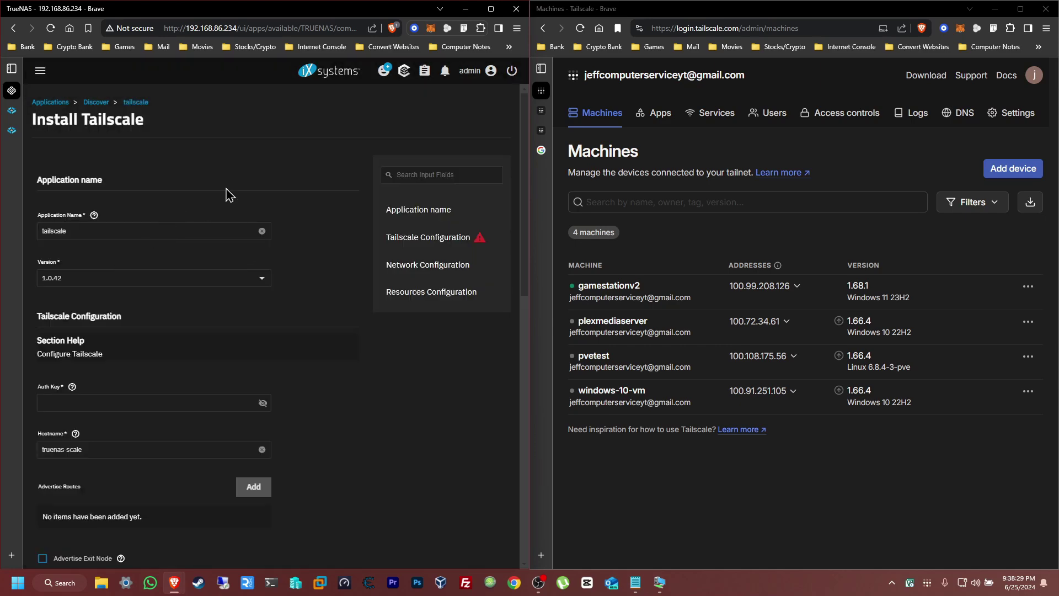
pyautogui.scroll(-7, 302, 189)
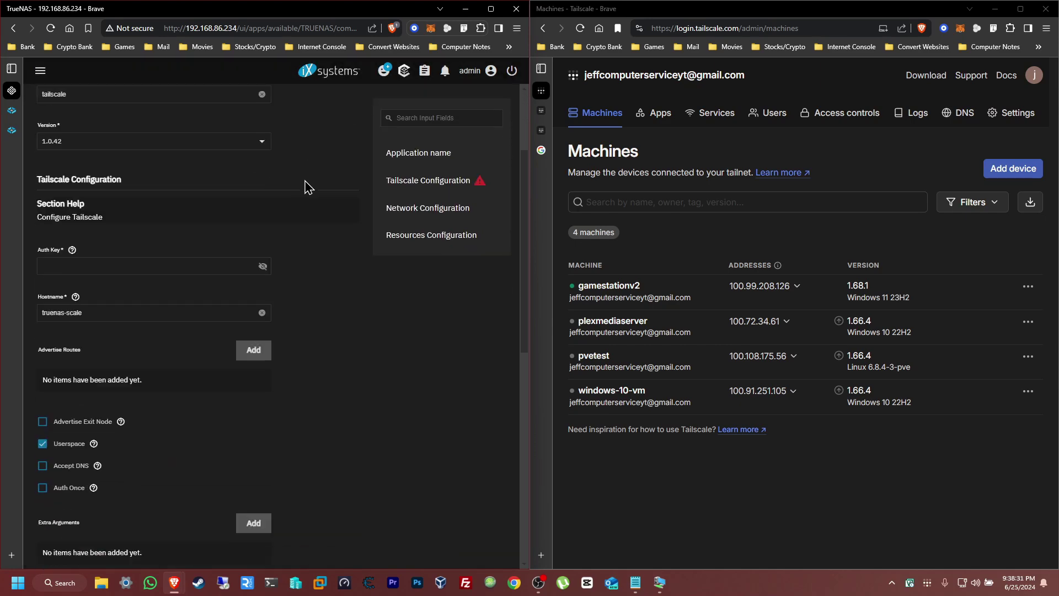
pyautogui.scroll(7, 200, 215)
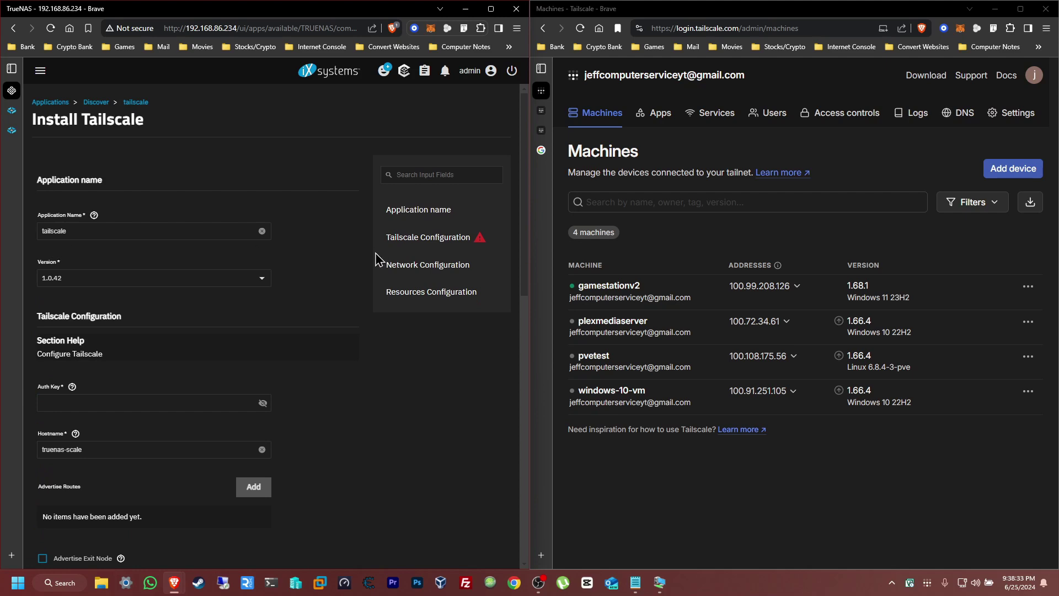
pyautogui.scroll(-2, 347, 279)
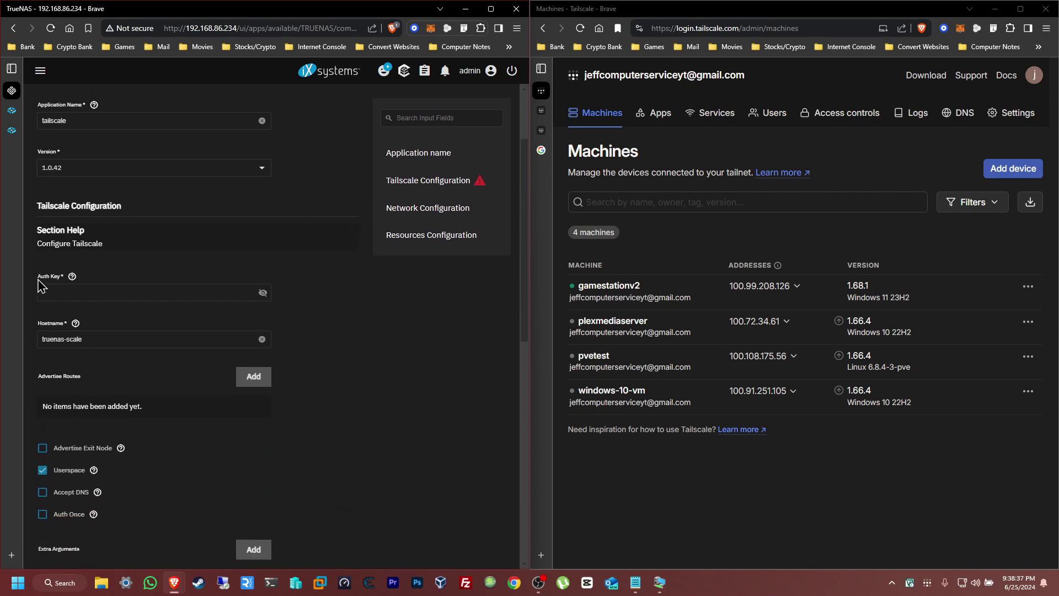
pyautogui.click(104, 292)
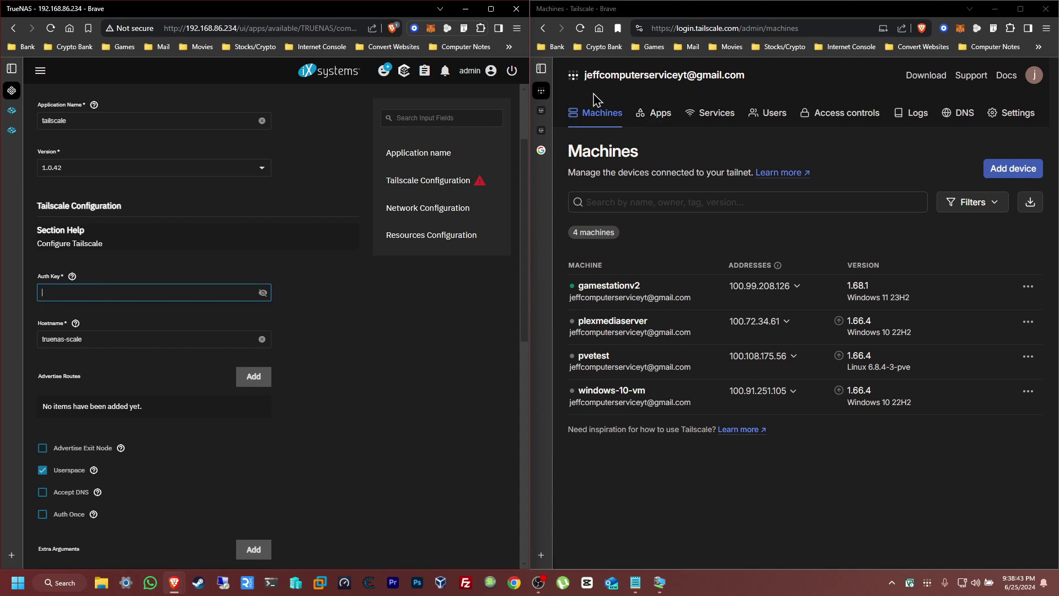
pyautogui.click(1028, 127)
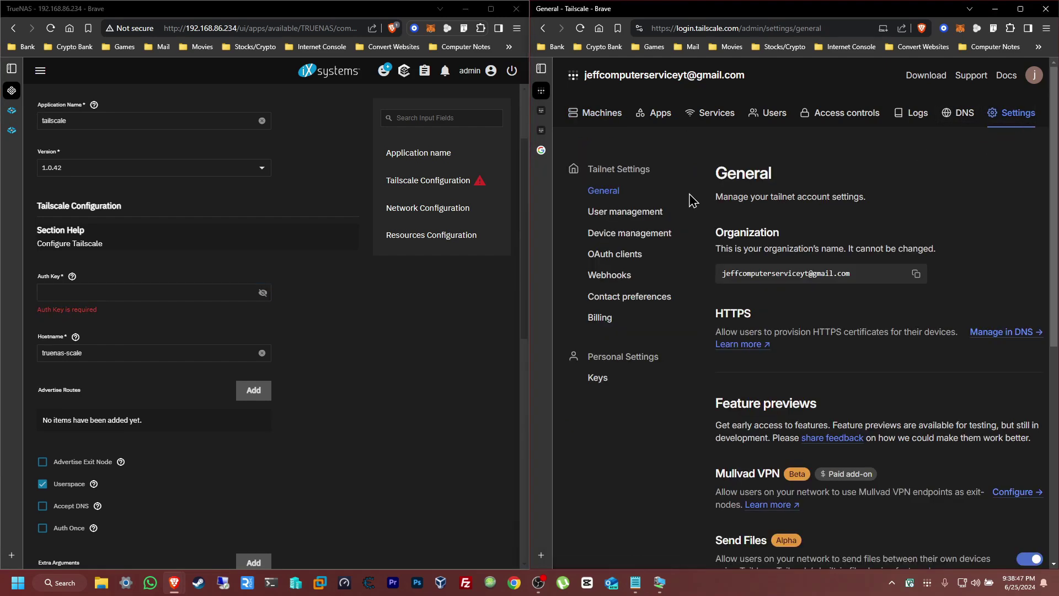
# Step: Generate a Tailscale auth key described 'truenas' and paste it into TrueNAS's Auth Key field
pyautogui.click(592, 383)
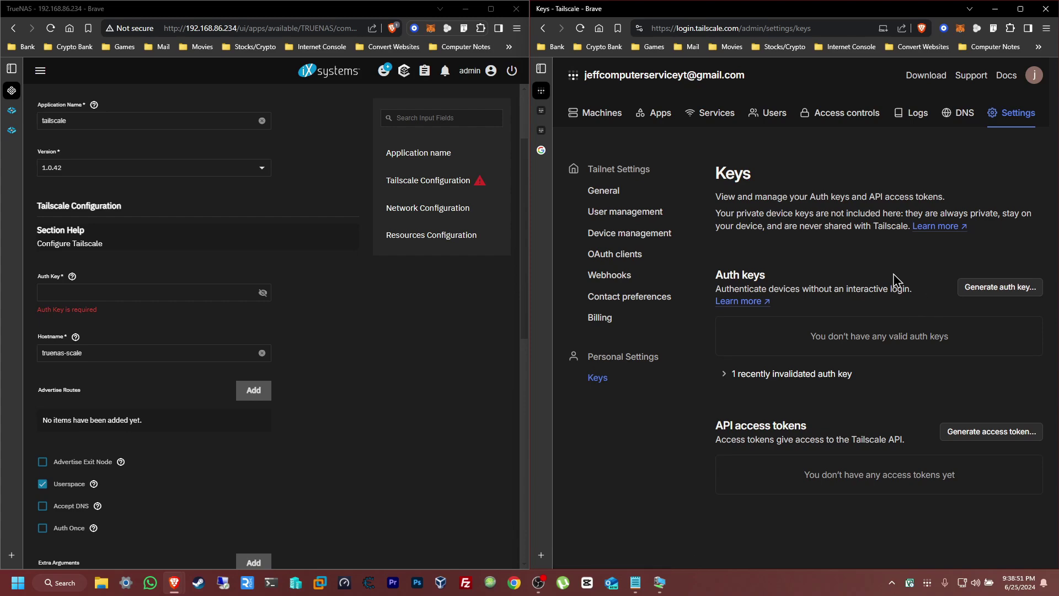
pyautogui.click(978, 297)
pyautogui.click(800, 177)
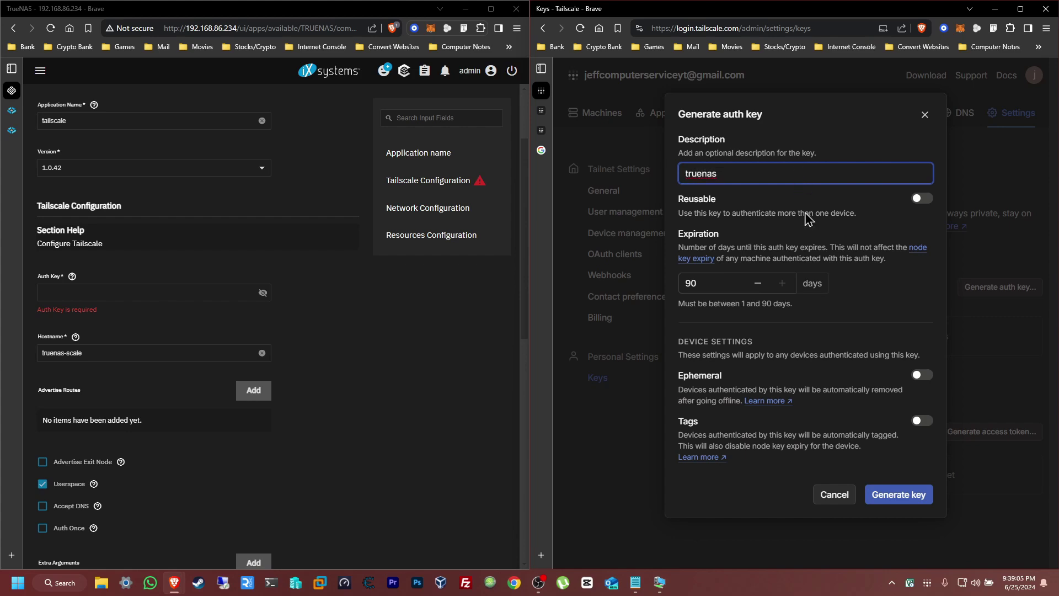
pyautogui.click(897, 509)
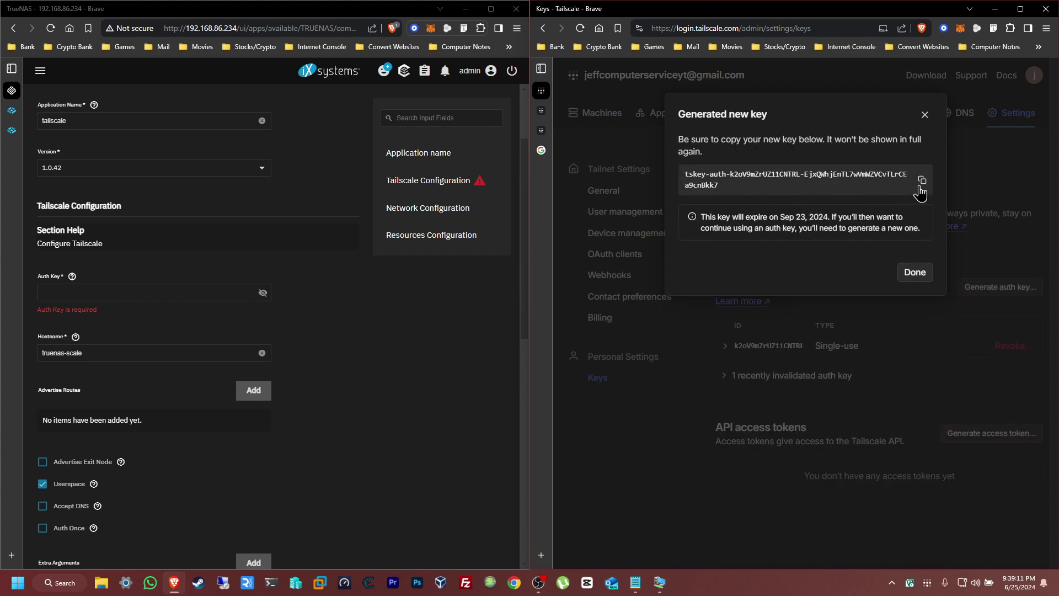
pyautogui.click(916, 272)
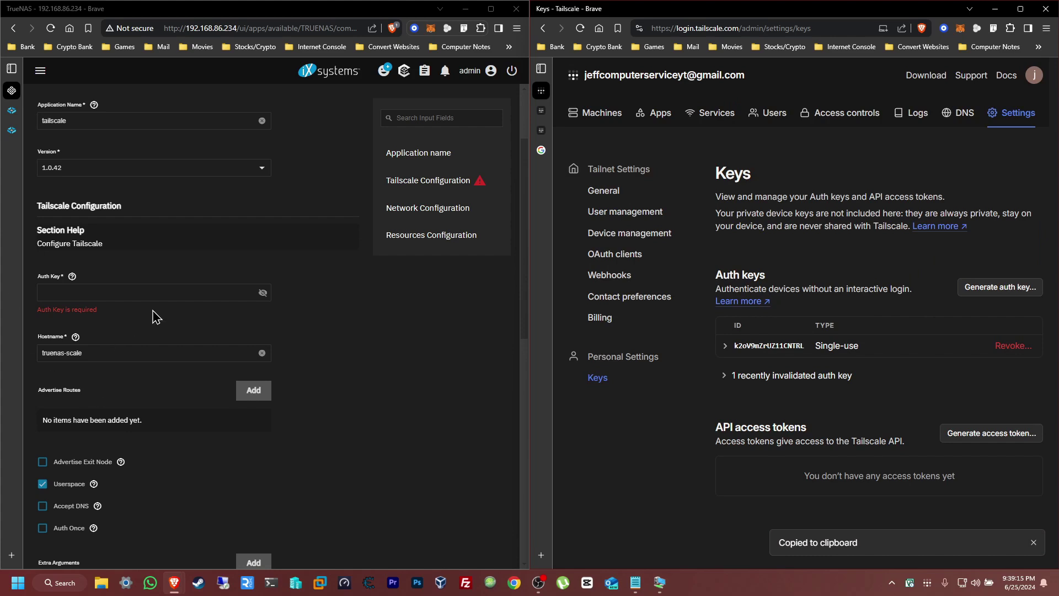
pyautogui.click(173, 296)
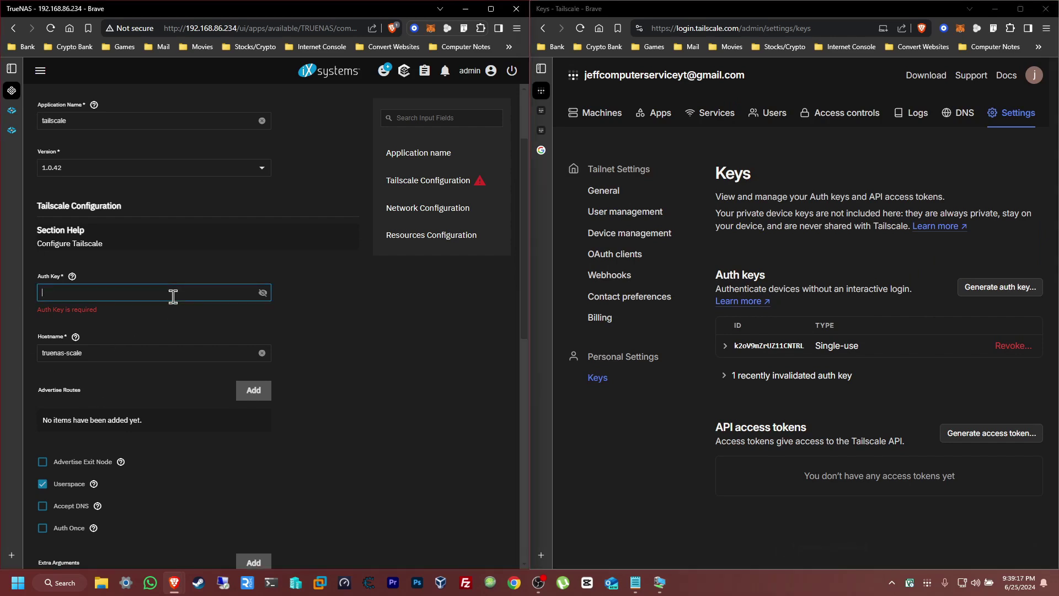
pyautogui.hotkey('ctrl', 'v')
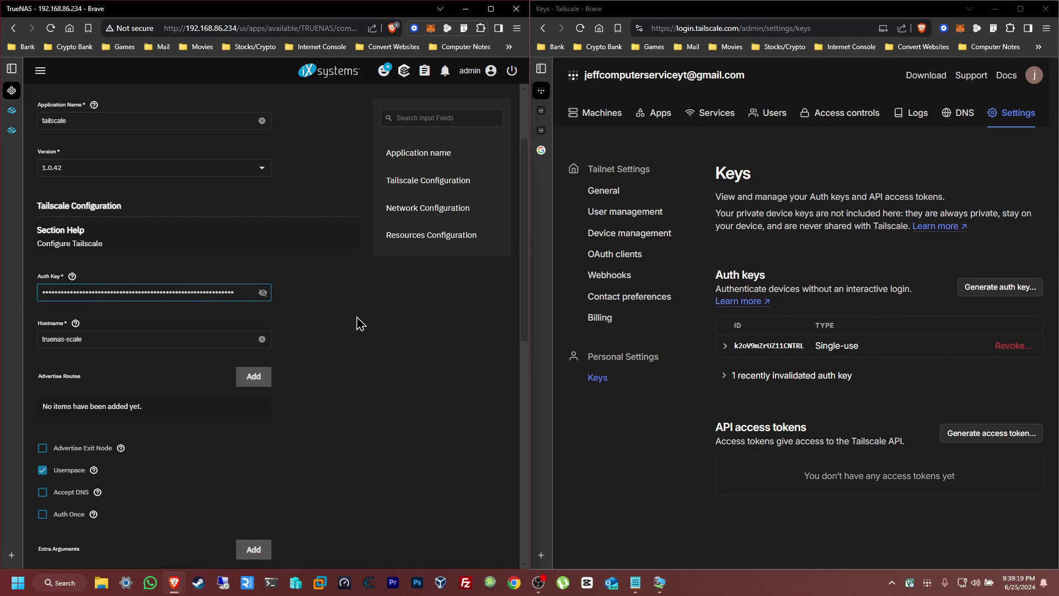
# Step: Tick Host Network in the Tailscale install form and submit the installation
pyautogui.scroll(-5, 357, 319)
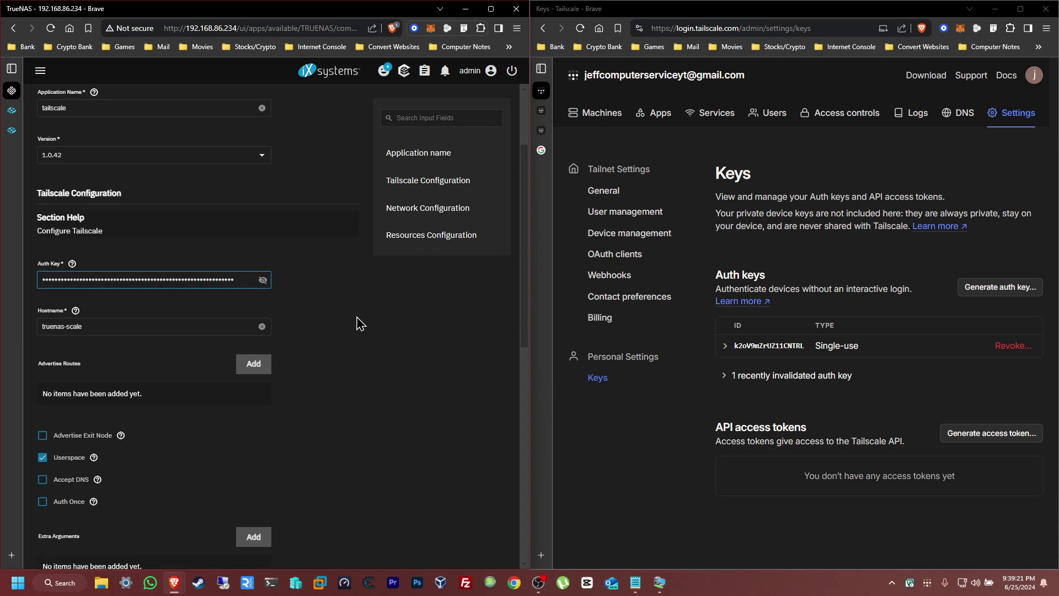
pyautogui.scroll(-3, 360, 324)
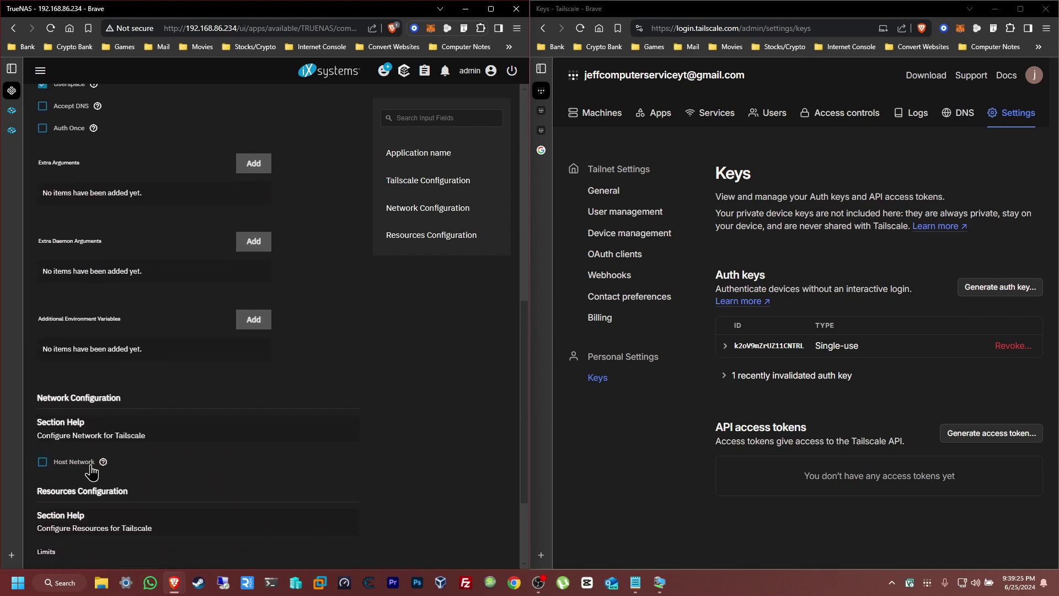
pyautogui.click(44, 467)
pyautogui.scroll(-3, 461, 406)
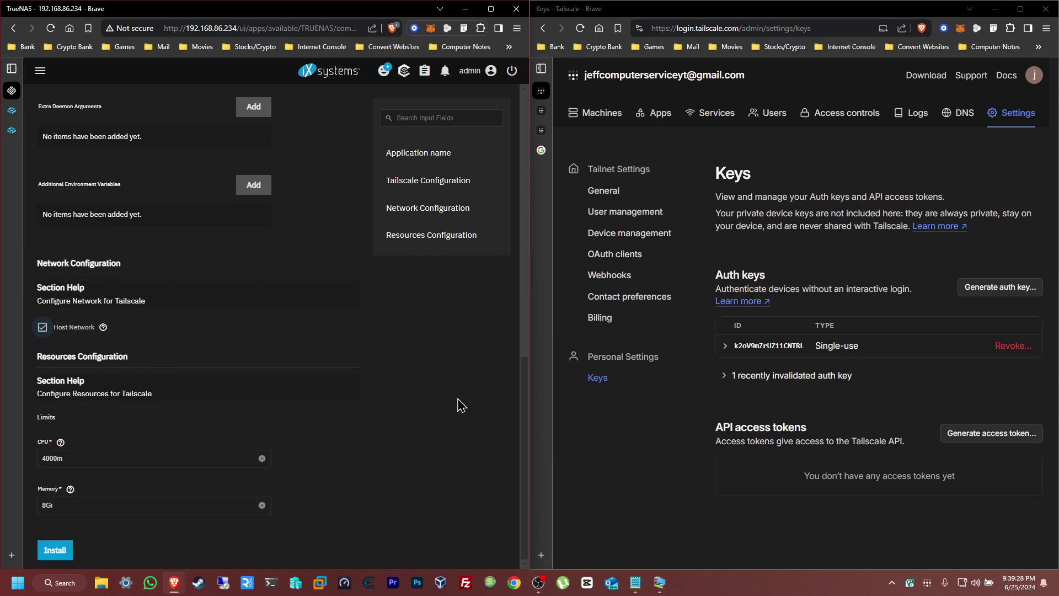
pyautogui.click(56, 550)
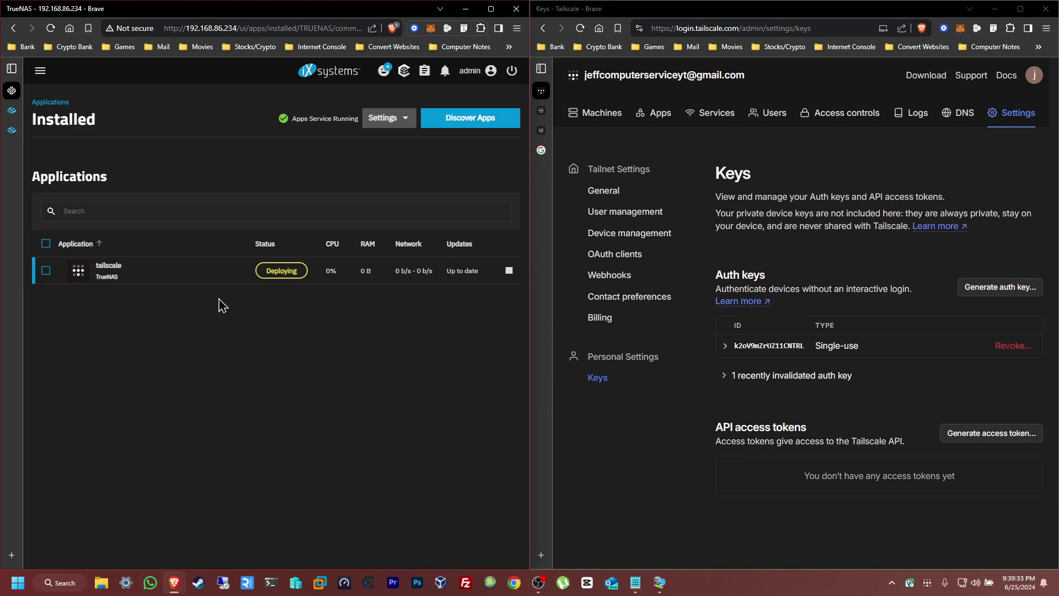
# Step: Copy the truenas-scale machine's IPv4 address 100.76.123.69 from the Machines list
pyautogui.click(601, 127)
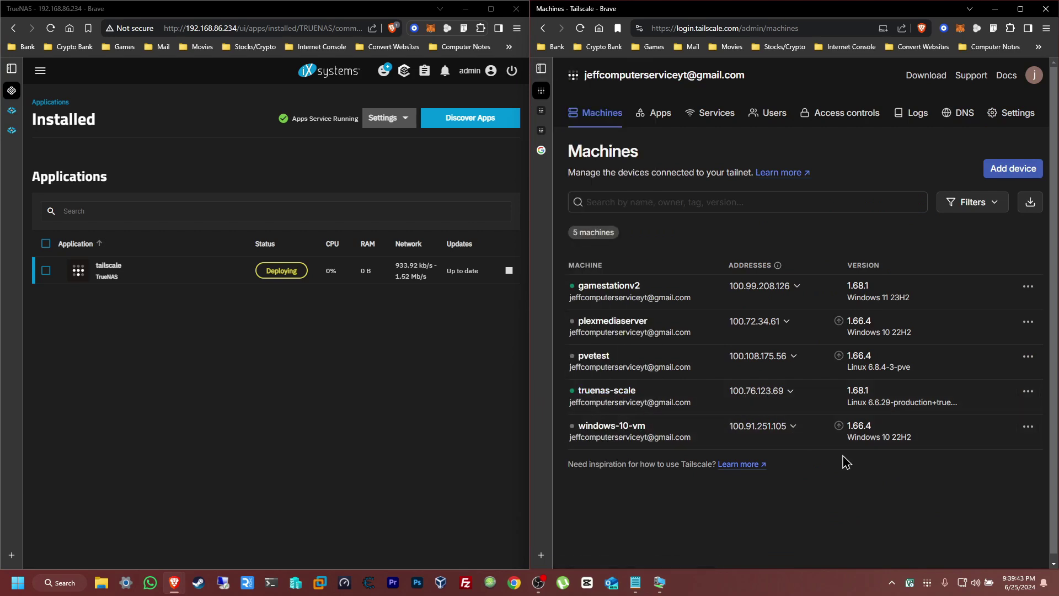
pyautogui.click(792, 393)
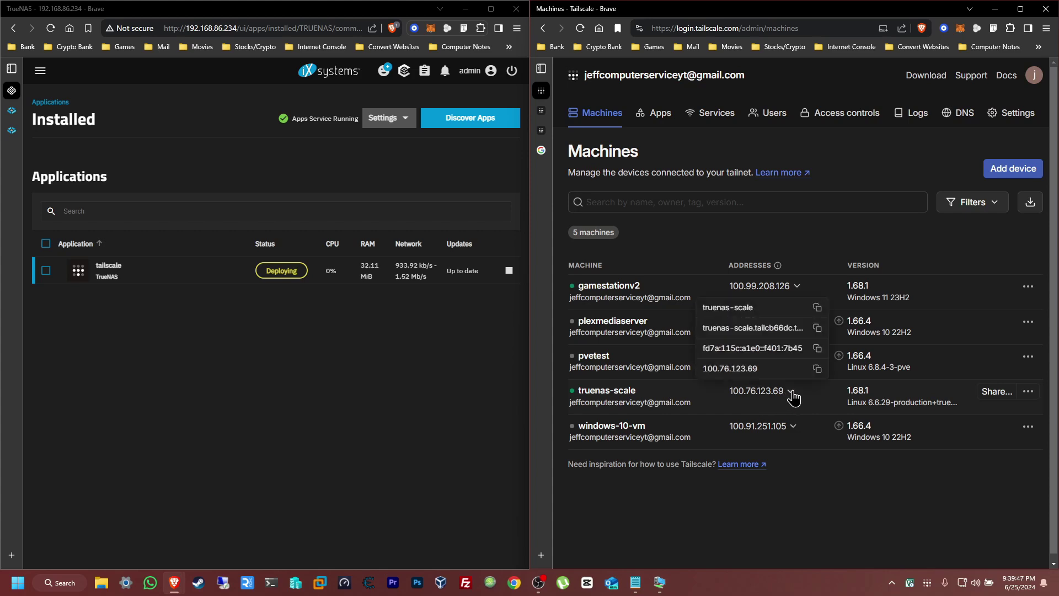
pyautogui.click(729, 373)
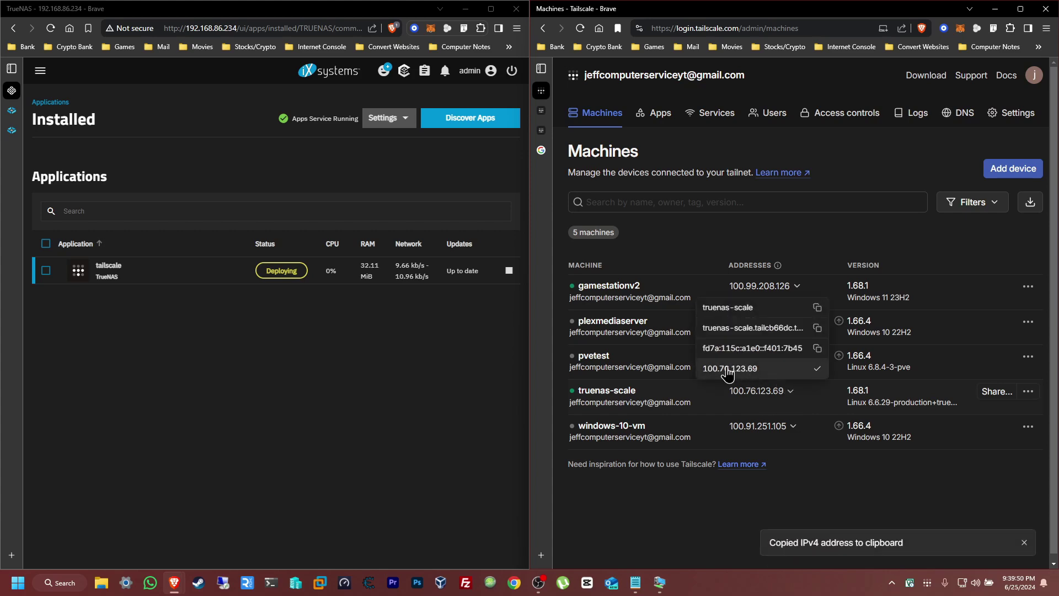
pyautogui.click(538, 559)
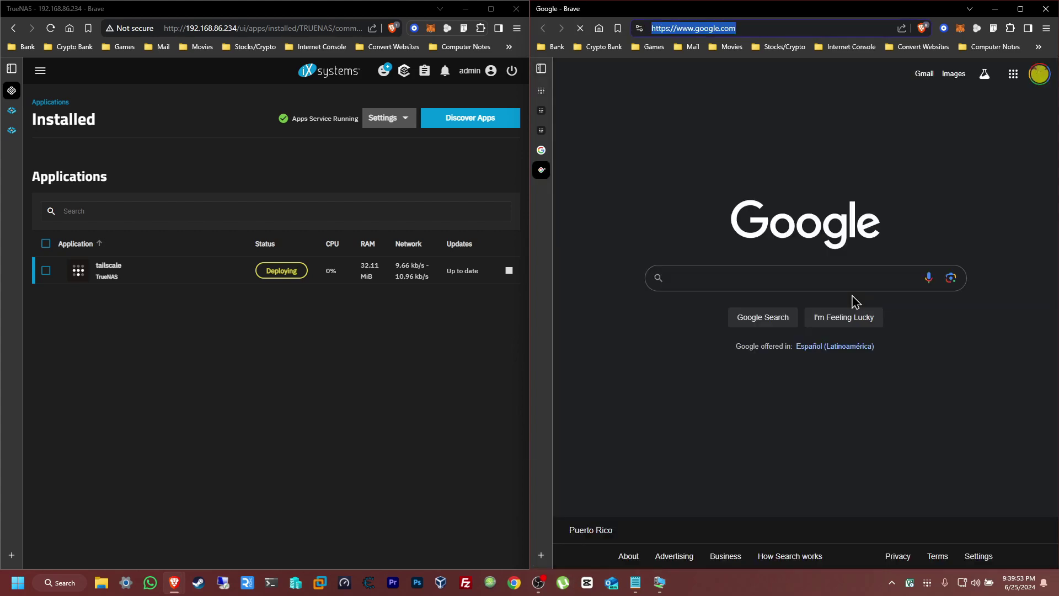
# Step: Load 100.76.123.69 in the browser and proceed past the insecure connection warning
pyautogui.hotkey('ctrl', 'v')
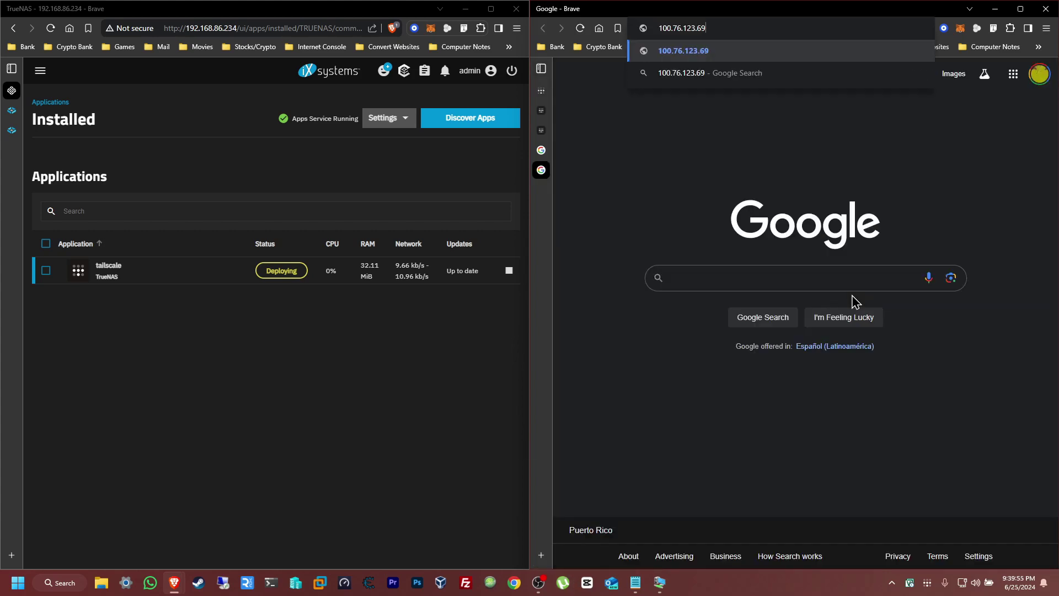
pyautogui.press('Return')
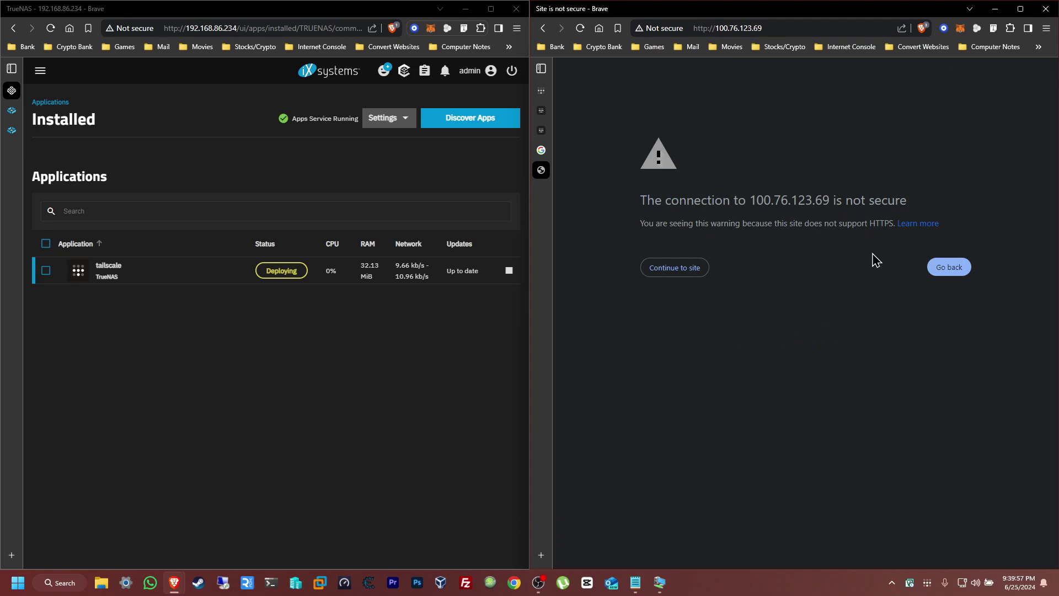
pyautogui.click(679, 272)
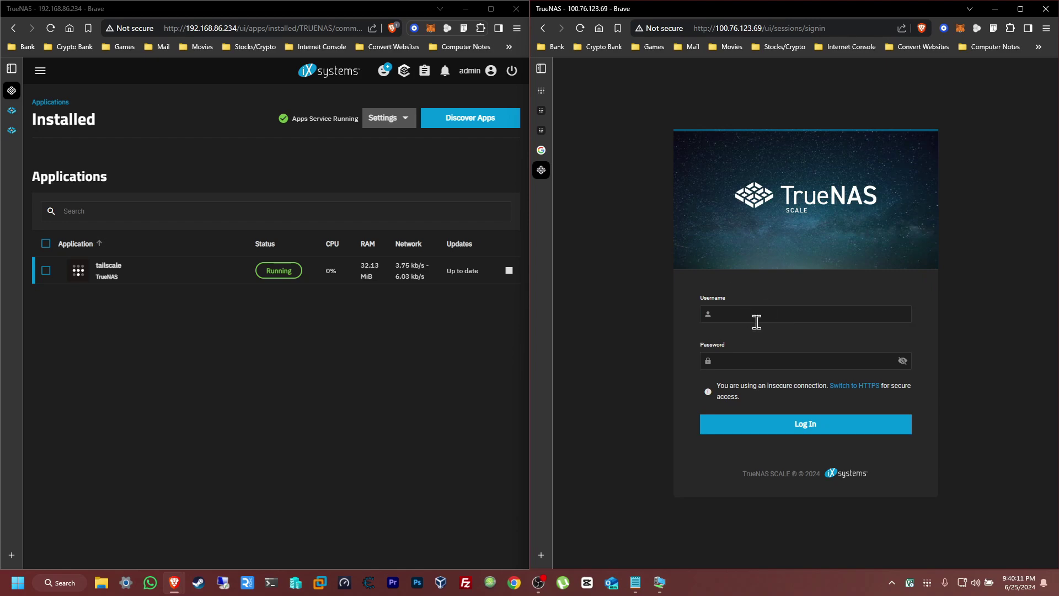
# Step: Sign in to the TrueNAS web UI and dismiss the save-password prompt
pyautogui.click(730, 316)
pyautogui.write('admin')
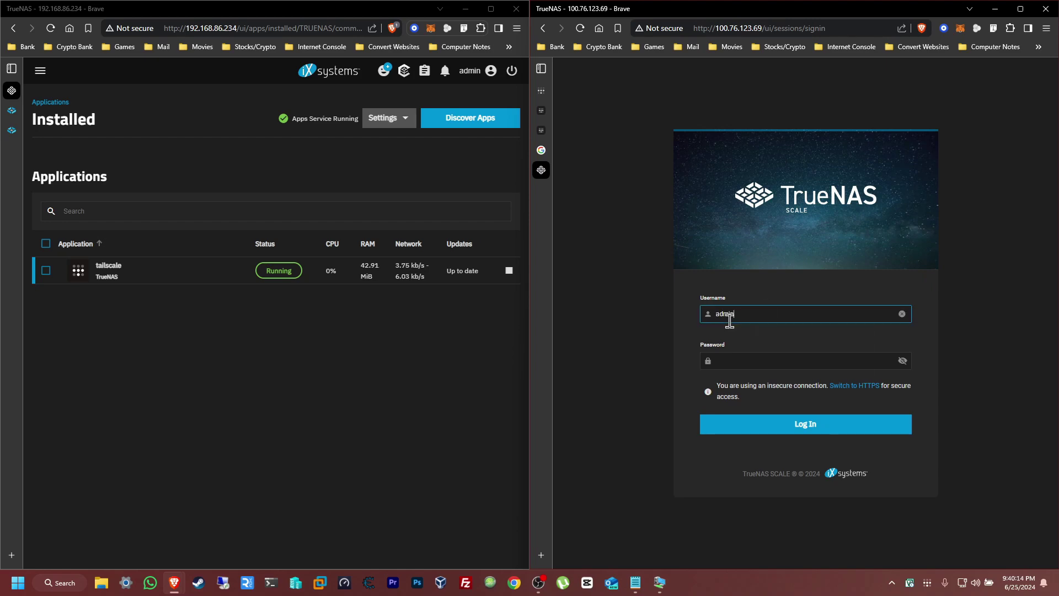
pyautogui.press('Tab')
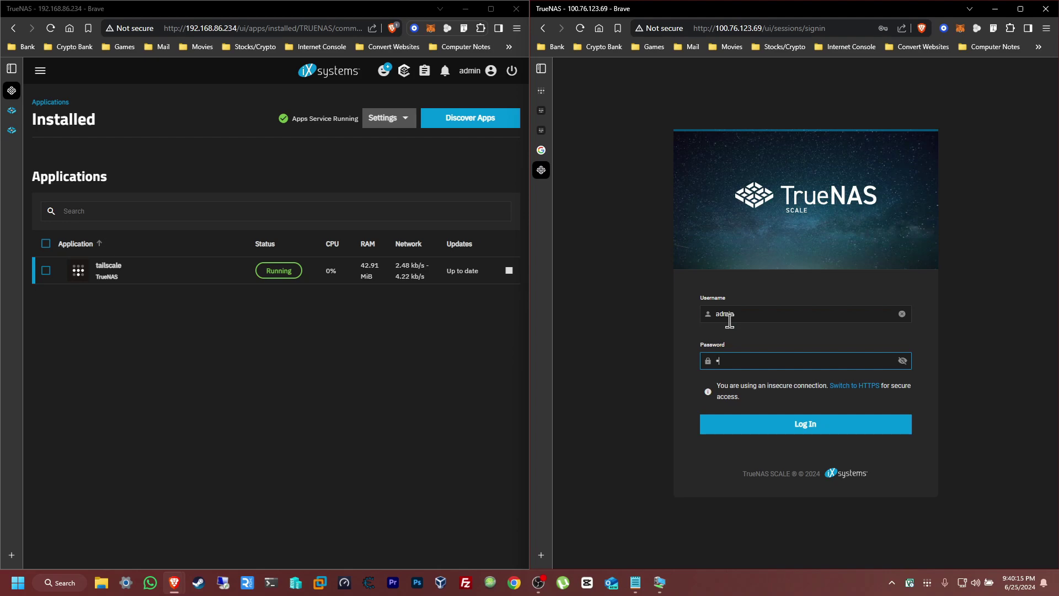
pyautogui.press('Return')
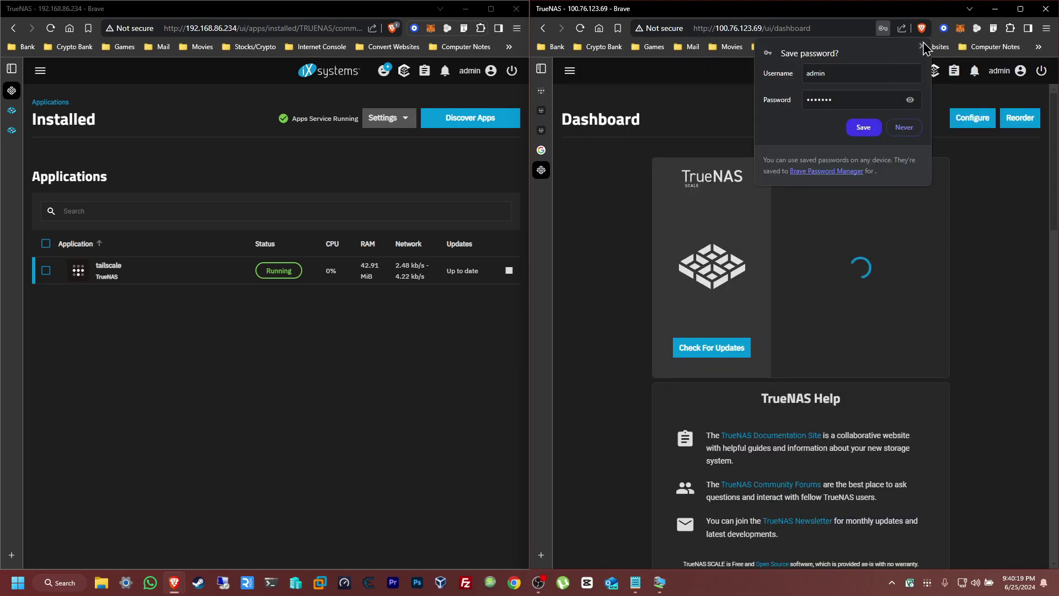
pyautogui.click(922, 47)
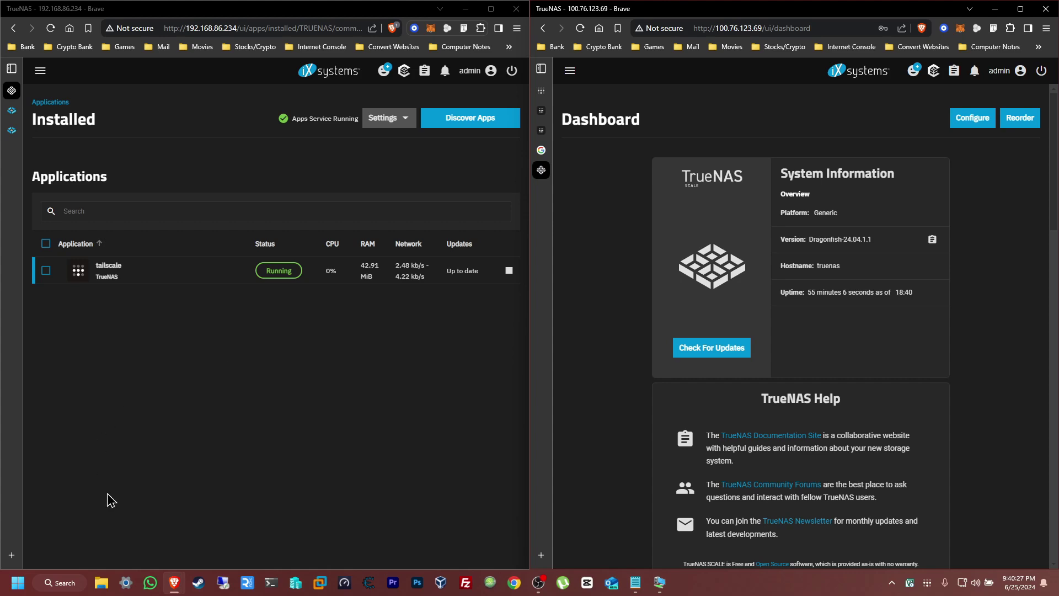
# Step: Open the network location \\100.76.123.69 in File Explorer
pyautogui.click(105, 585)
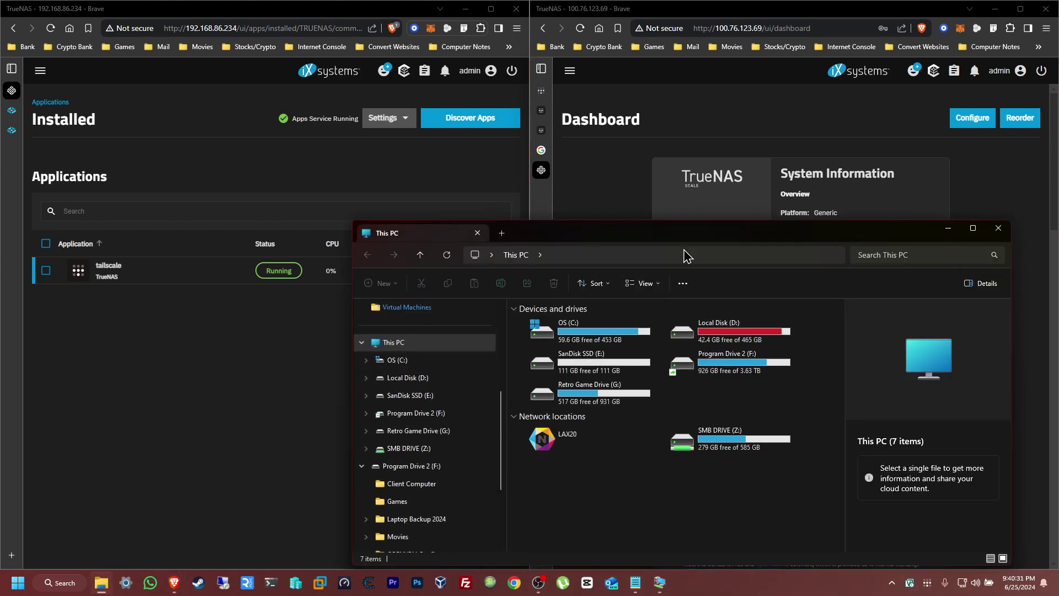
pyautogui.click(684, 255)
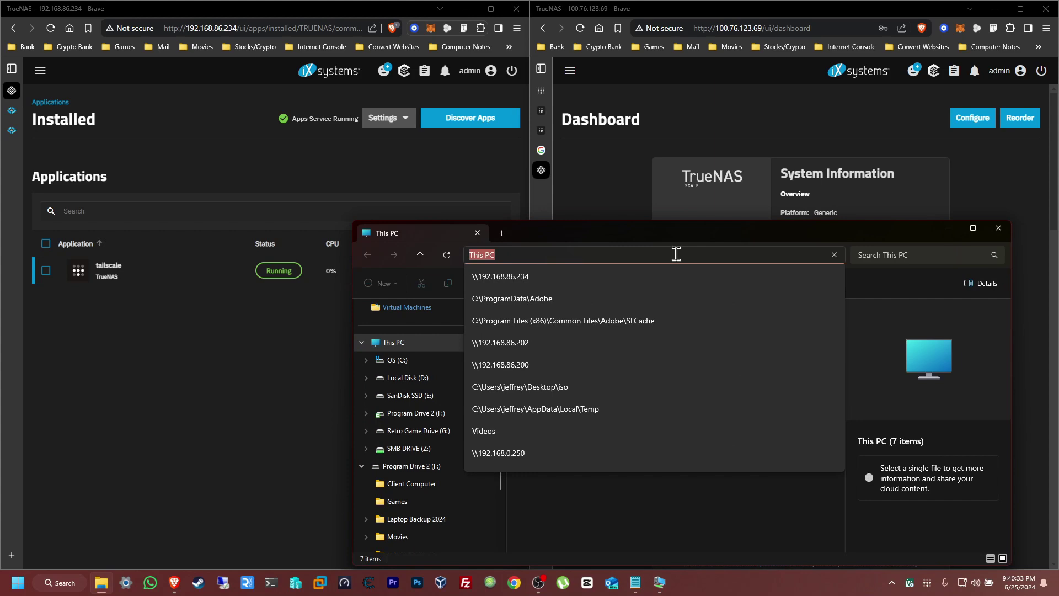
pyautogui.write('\\\\')
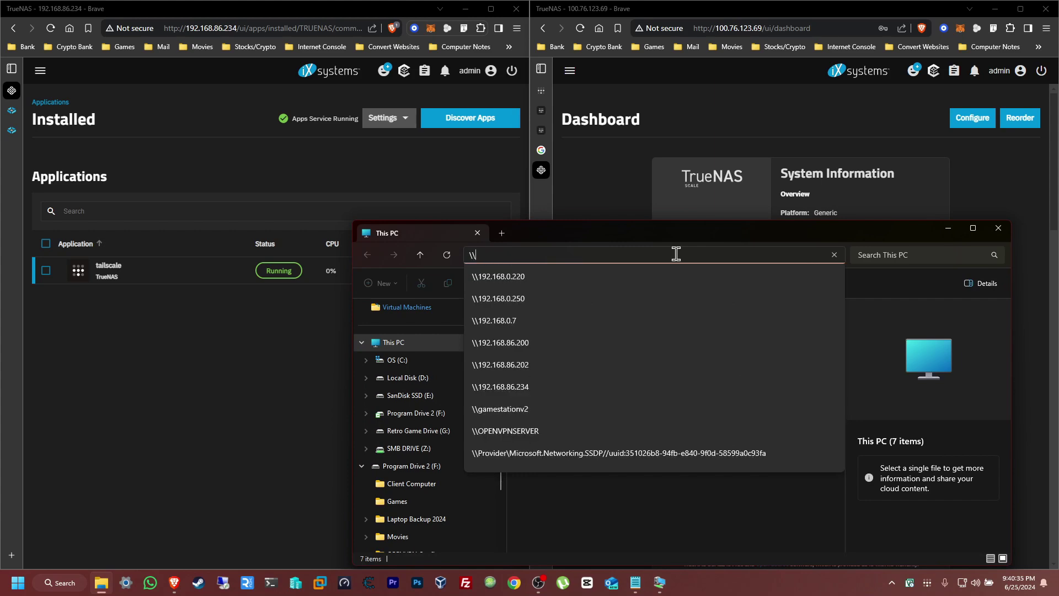
pyautogui.hotkey('ctrl', 'v')
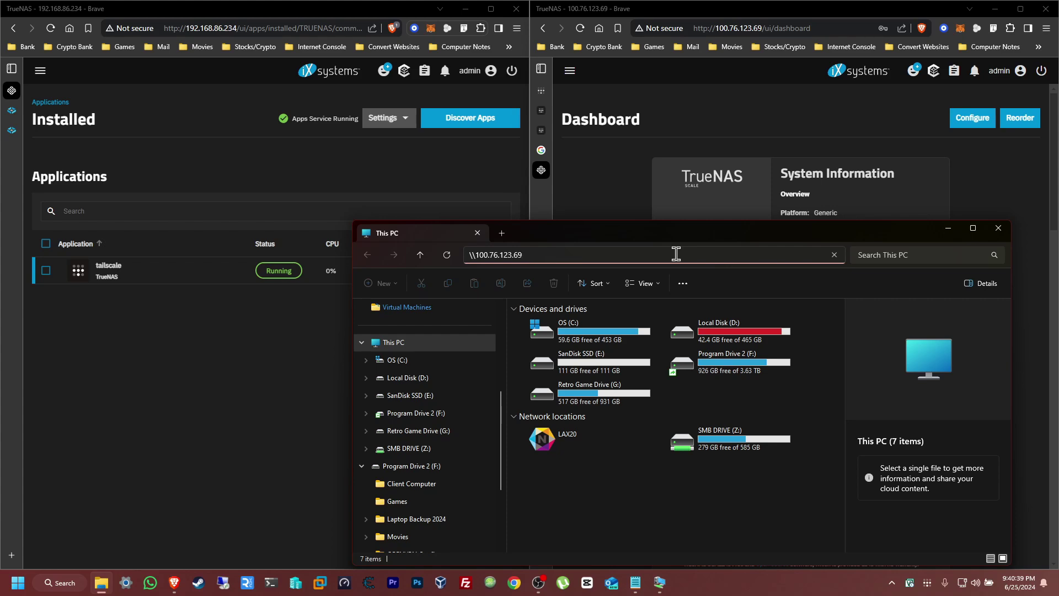
pyautogui.press('Return')
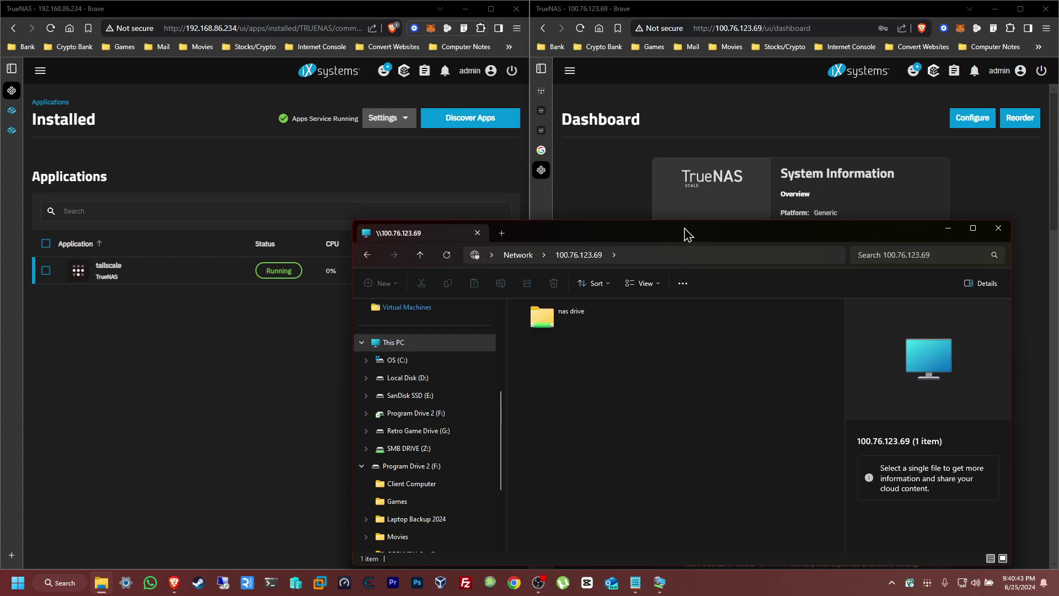
pyautogui.moveTo(686, 232); pyautogui.dragTo(595, 198)
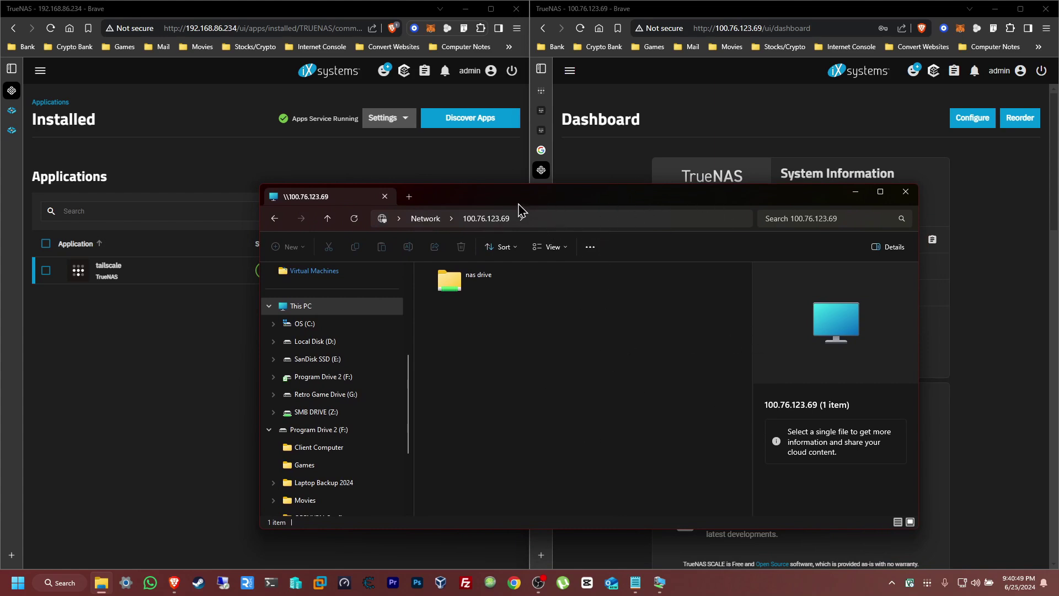
# Step: Create a folder named 'New folder' inside nas drive\Test'
pyautogui.doubleClick(483, 288)
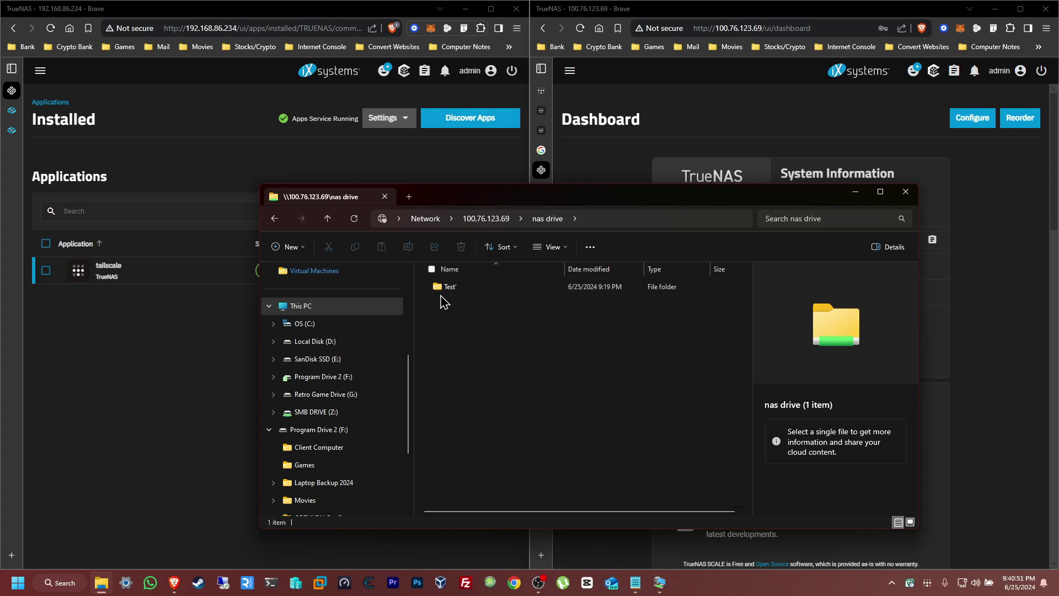
pyautogui.doubleClick(494, 289)
pyautogui.rightClick(521, 355)
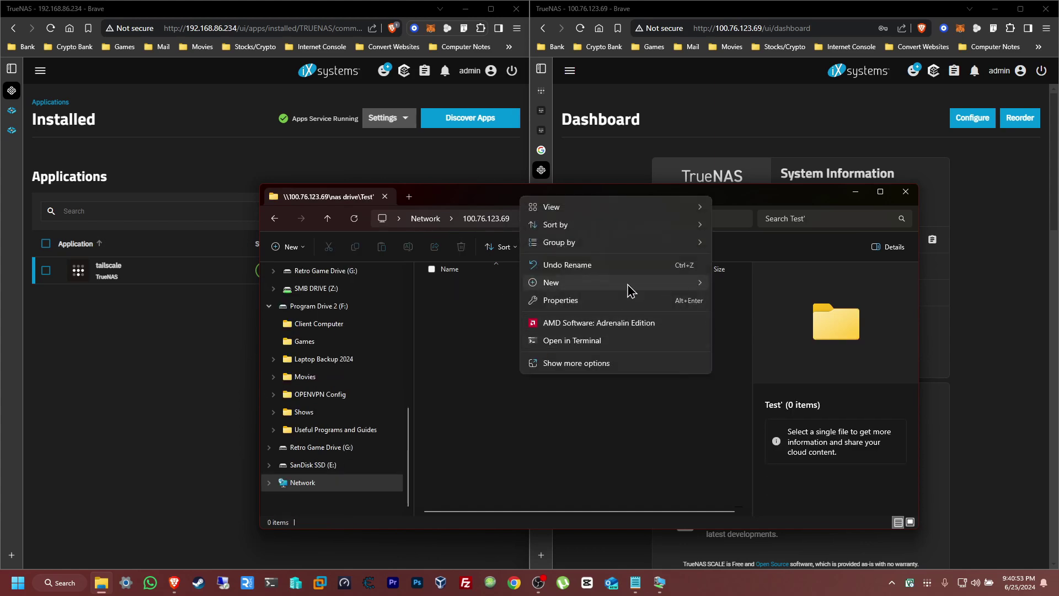
pyautogui.moveTo(627, 287)
pyautogui.click(754, 287)
pyautogui.click(538, 333)
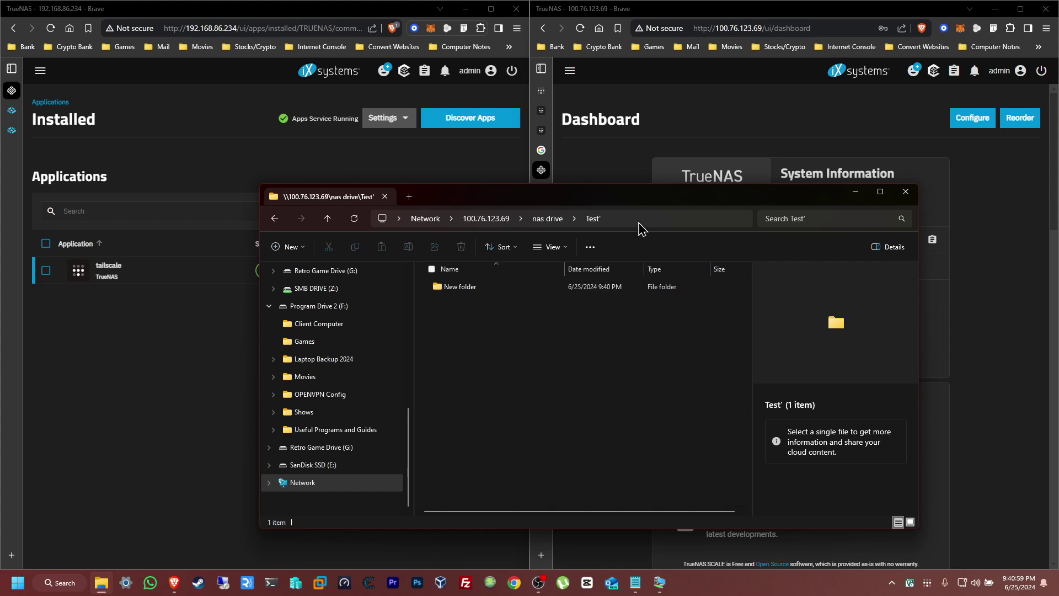
# Step: Browse to \\192.168.86.234 in File Explorer to view the nas drive share via the local address
pyautogui.click(639, 219)
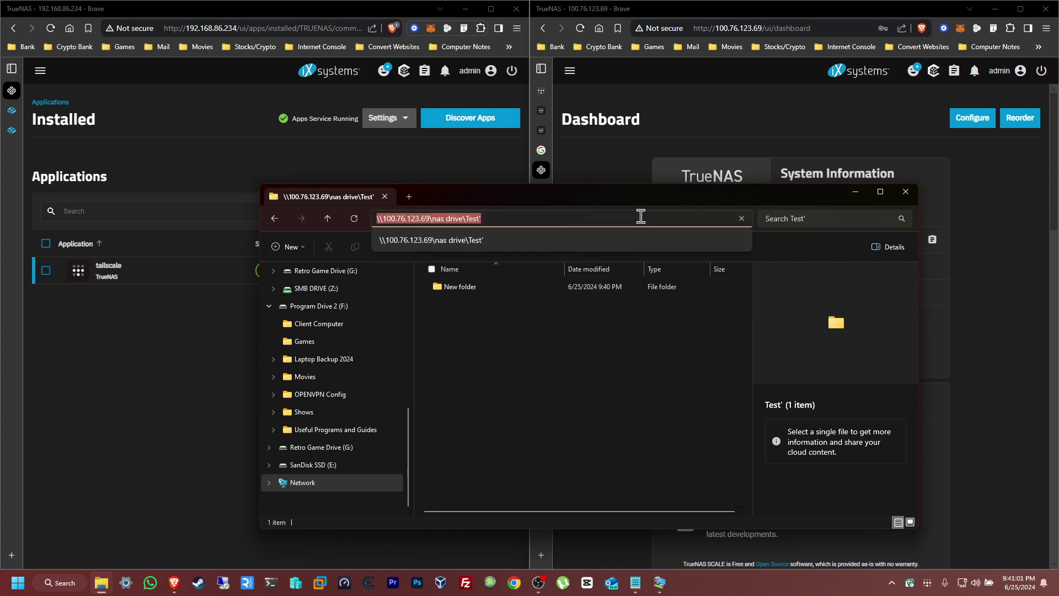
pyautogui.write('\\\\')
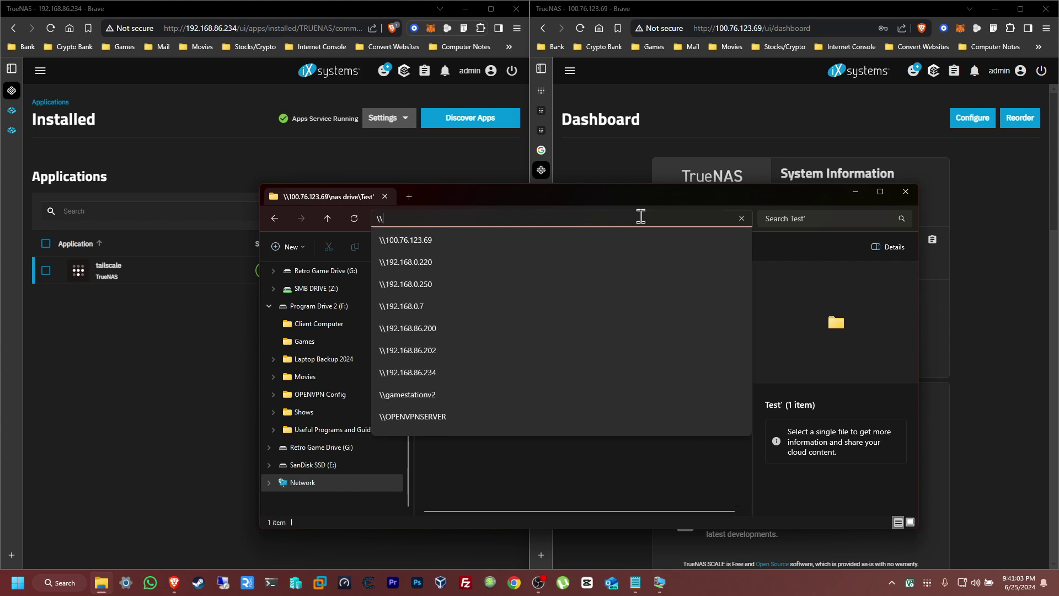
pyautogui.write('192')
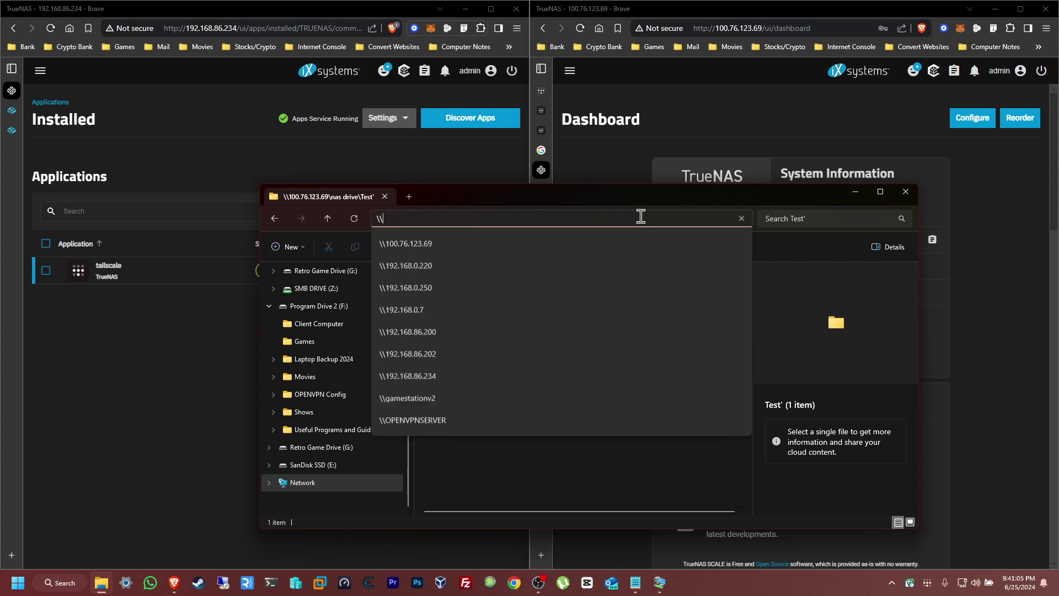
pyautogui.write('.')
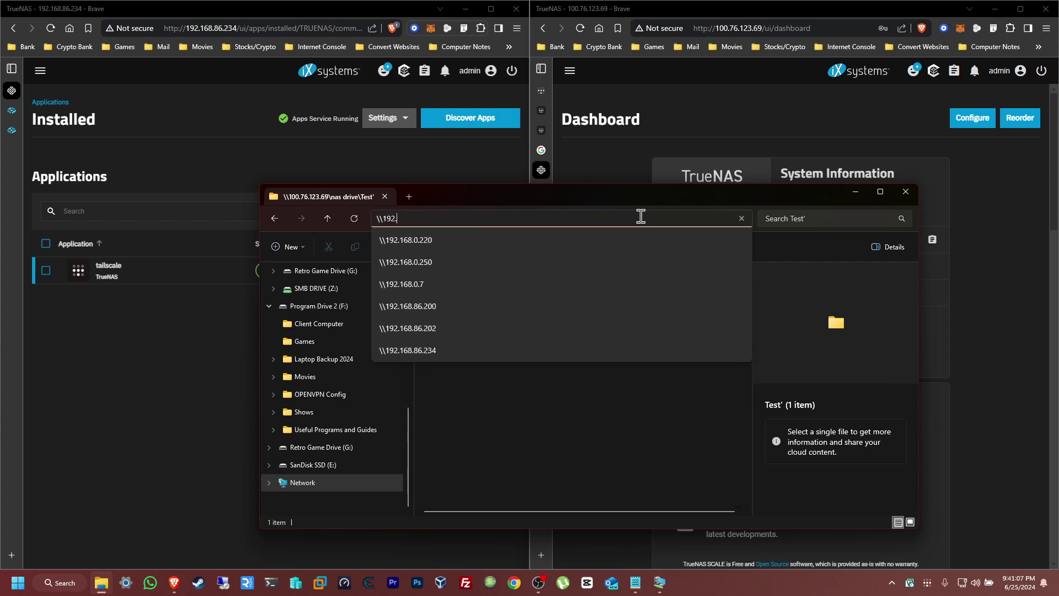
pyautogui.write('168.86.')
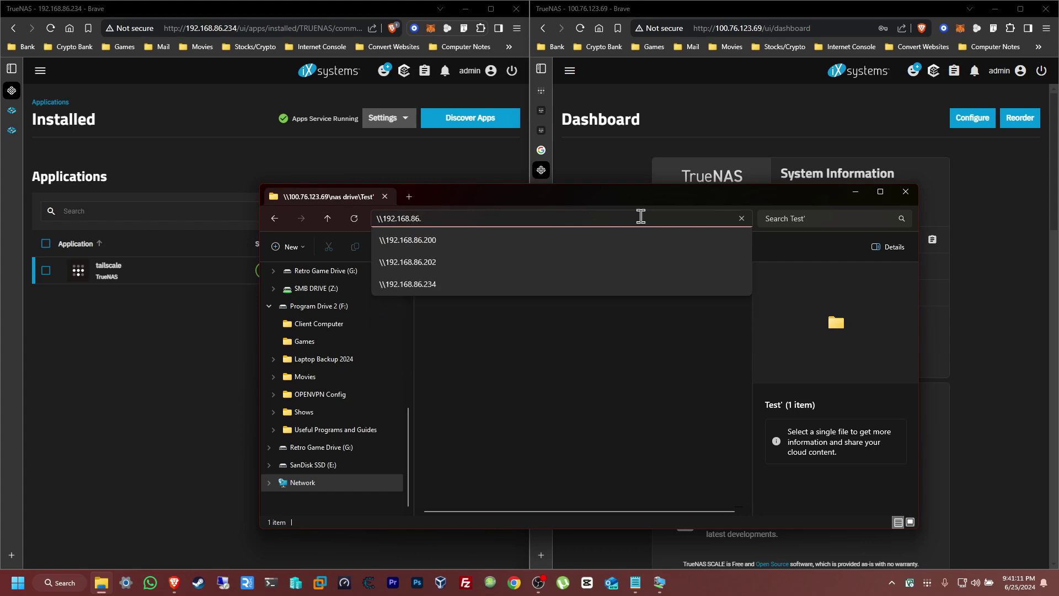
pyautogui.write('234')
pyautogui.press('Return')
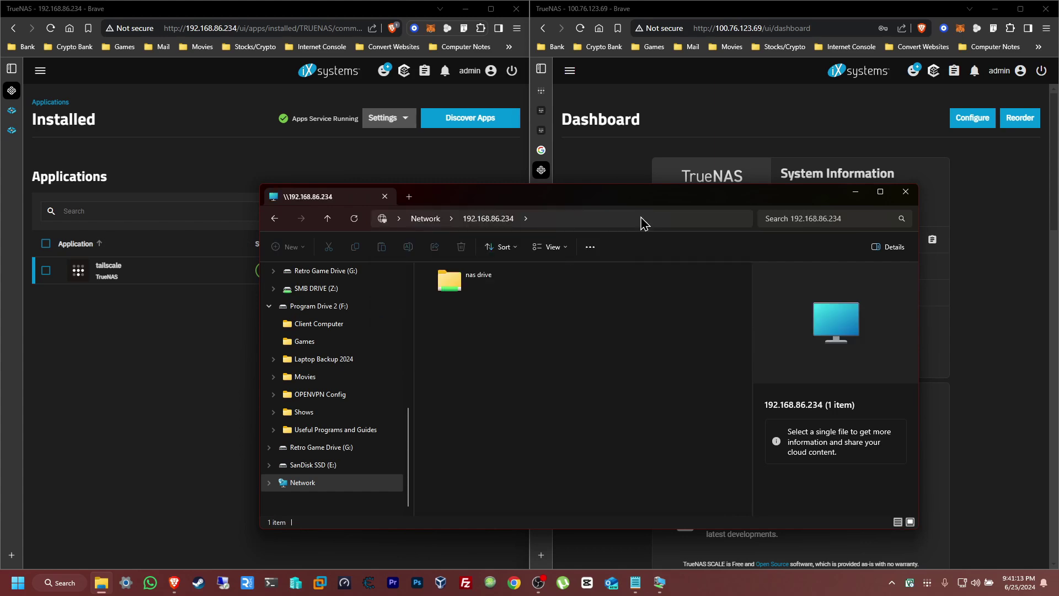